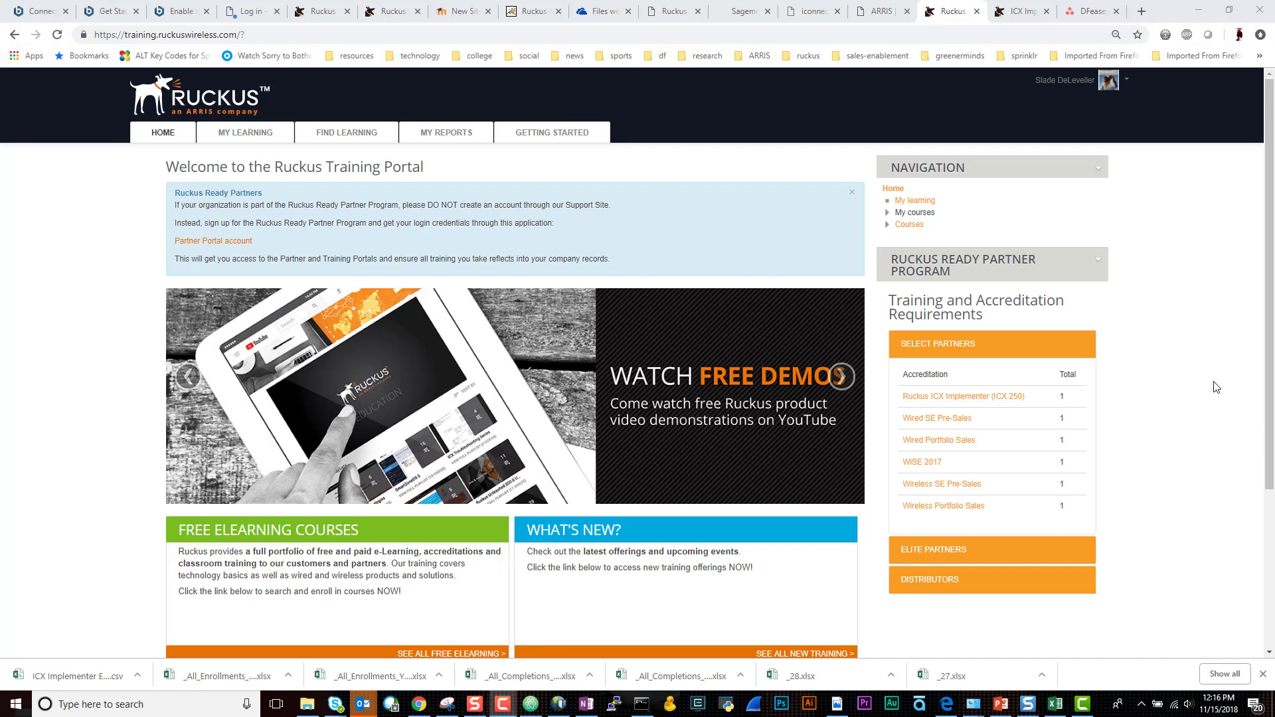
# Sign out from the account menu, then open My Learning to list enrolled courses.
pyautogui.click(1128, 84)
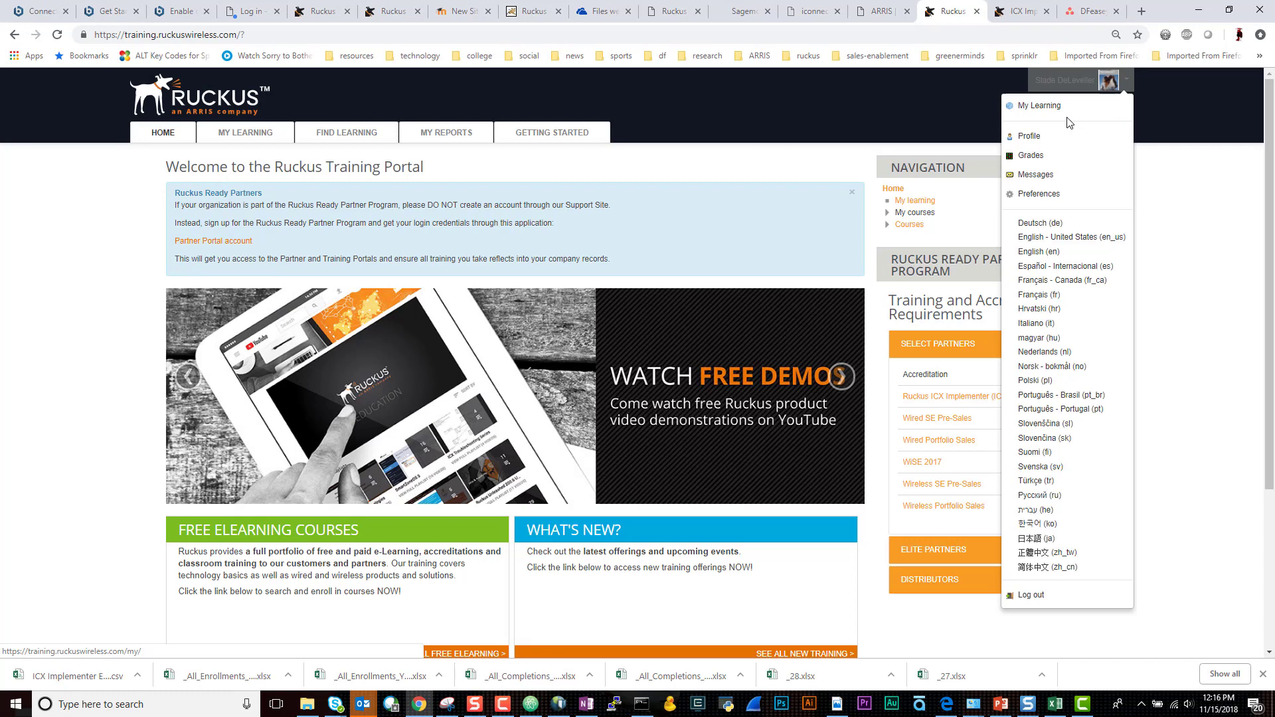
pyautogui.click(1060, 603)
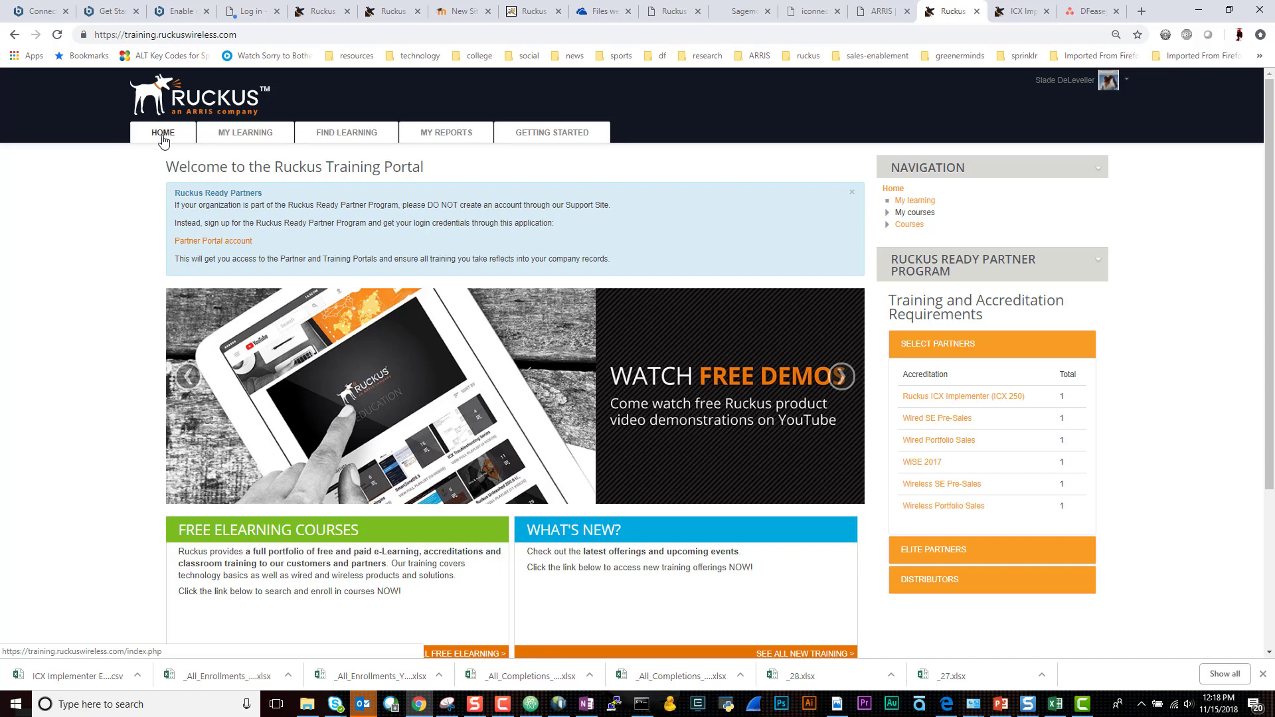
pyautogui.moveTo(245, 133)
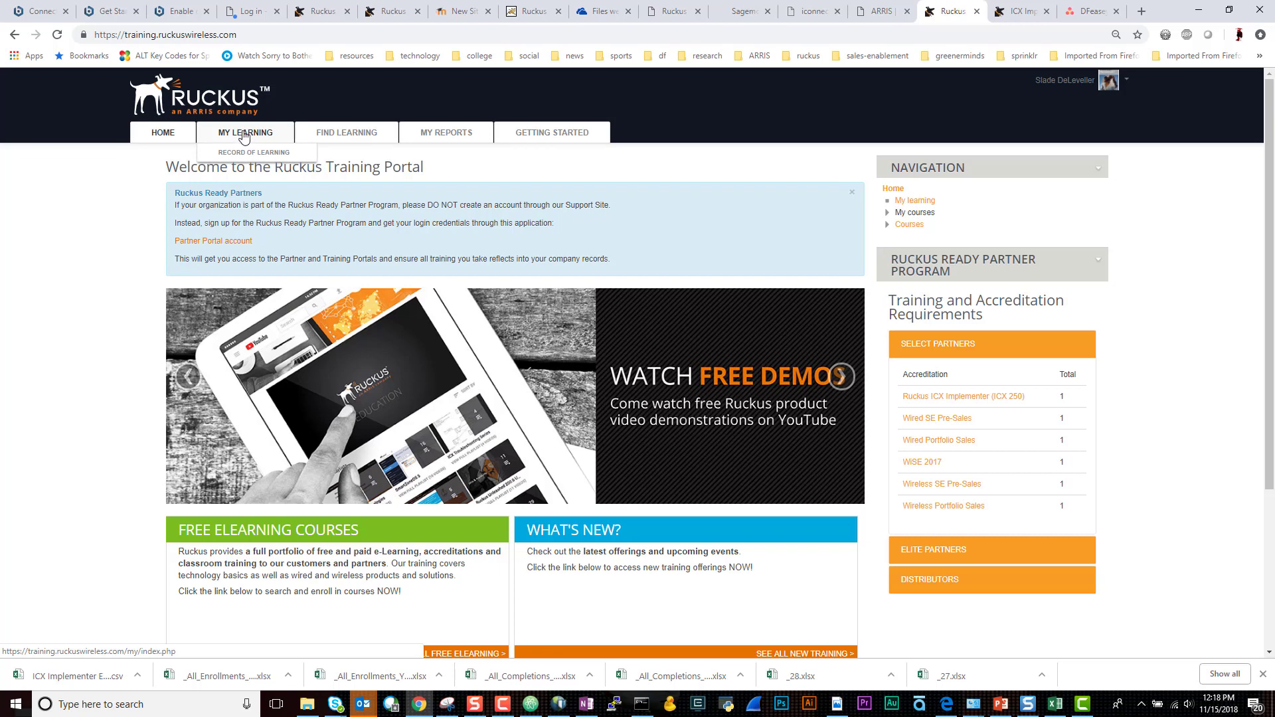
pyautogui.click(244, 132)
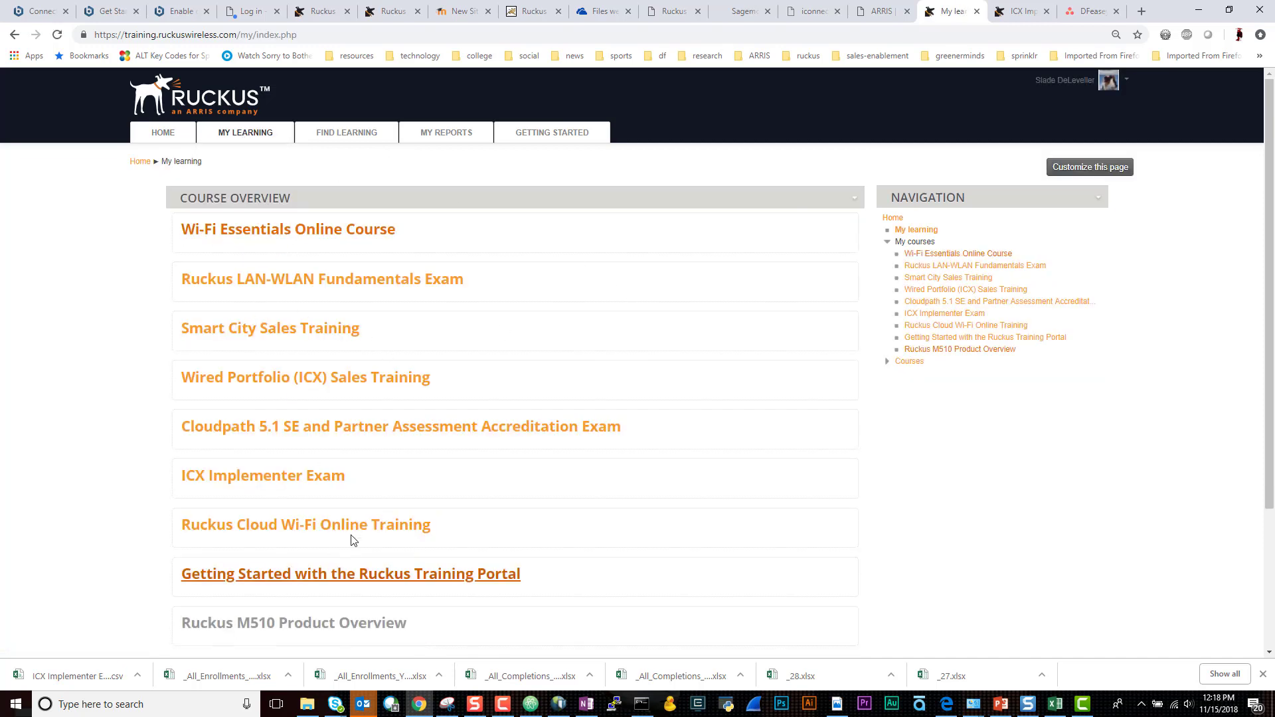
pyautogui.scroll(-3, 351, 533)
pyautogui.scroll(3, 350, 529)
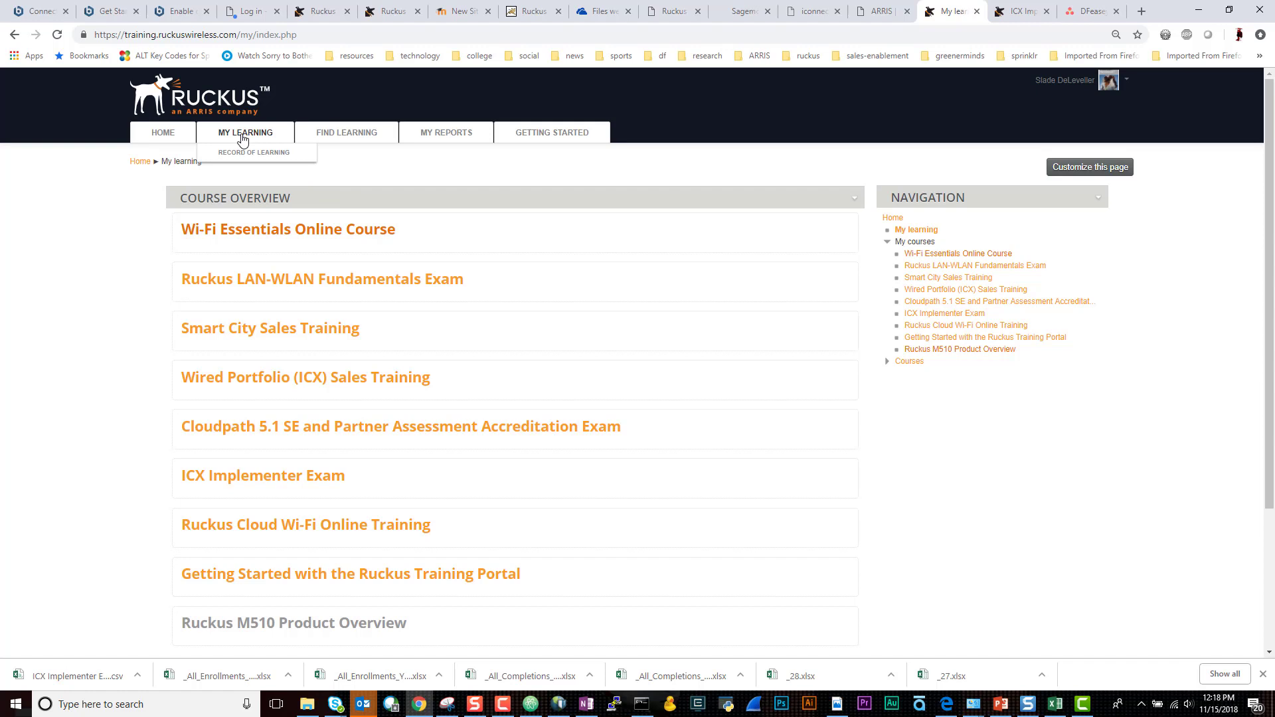
pyautogui.moveTo(245, 133)
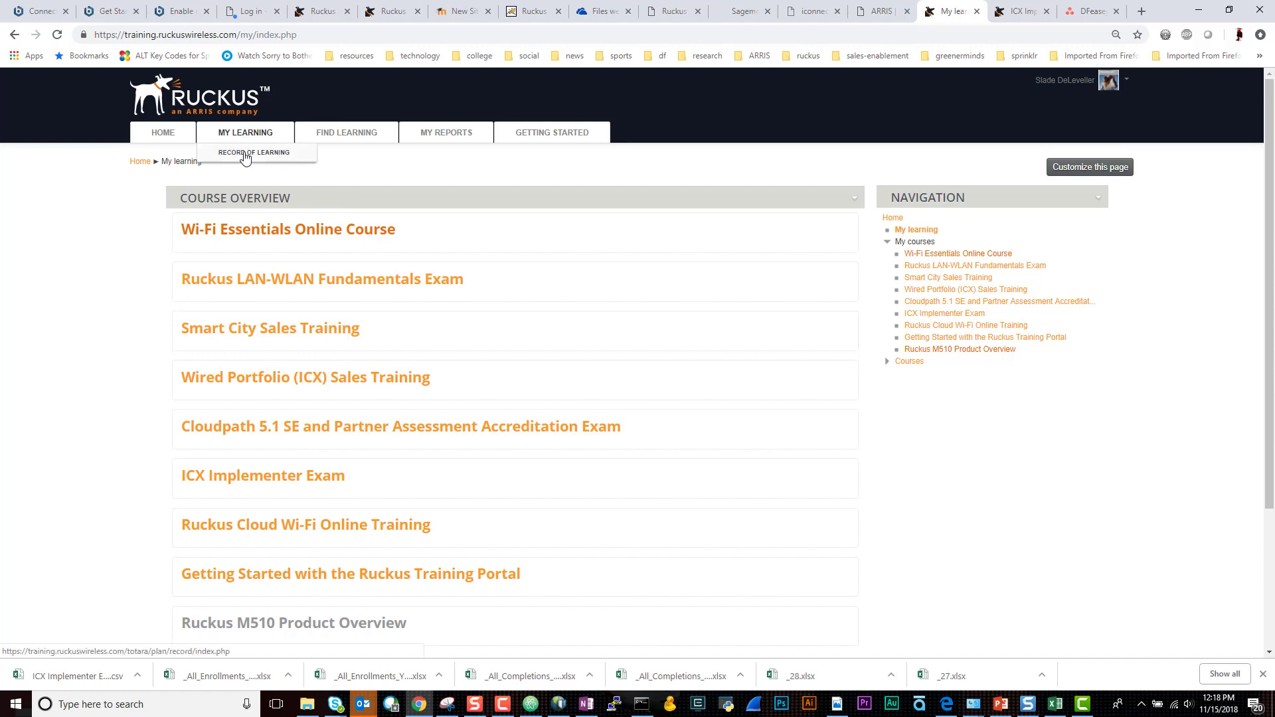
# Choose Record of Learning under My Learning to list the 12 course records.
pyautogui.click(245, 158)
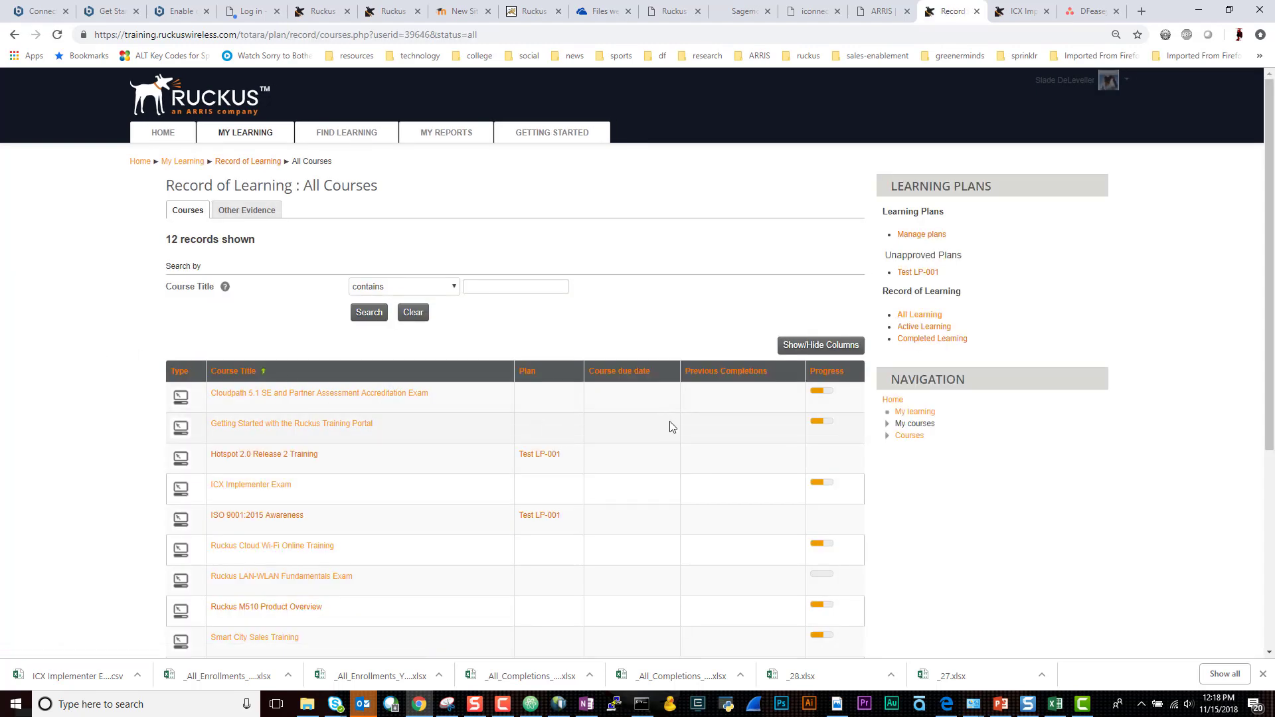
pyautogui.scroll(-1, 693, 457)
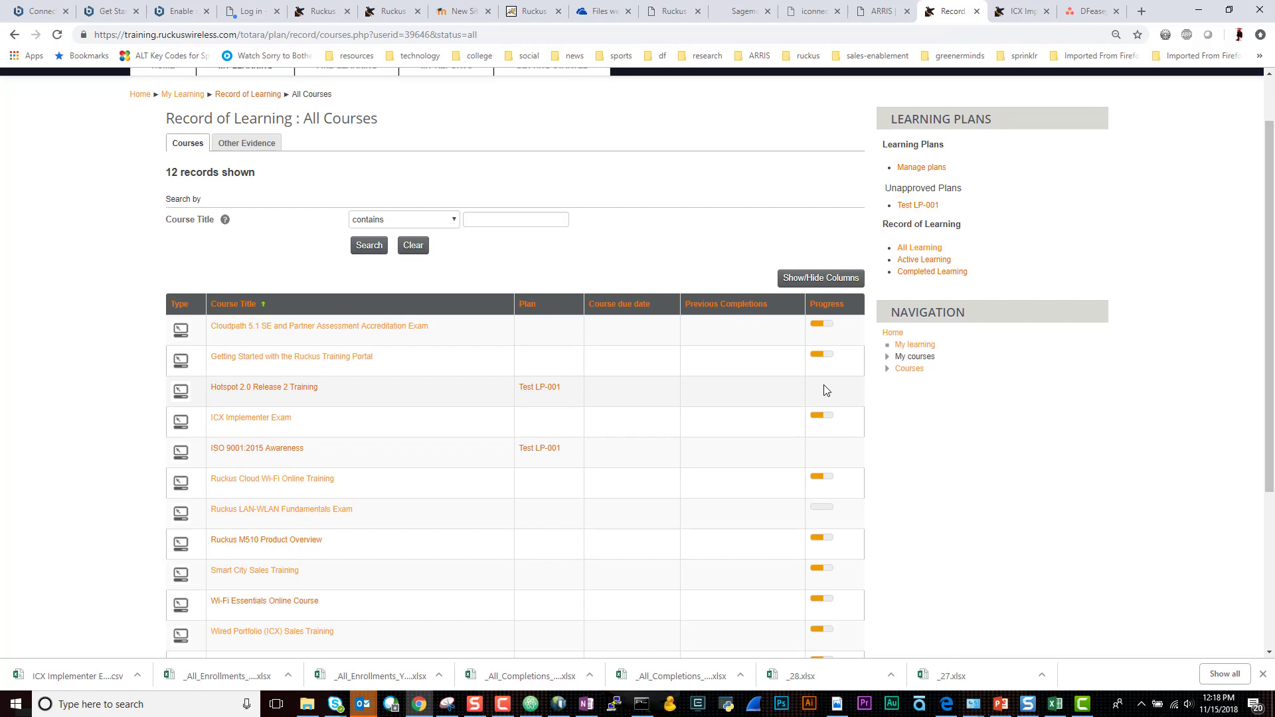
pyautogui.scroll(-3, 826, 390)
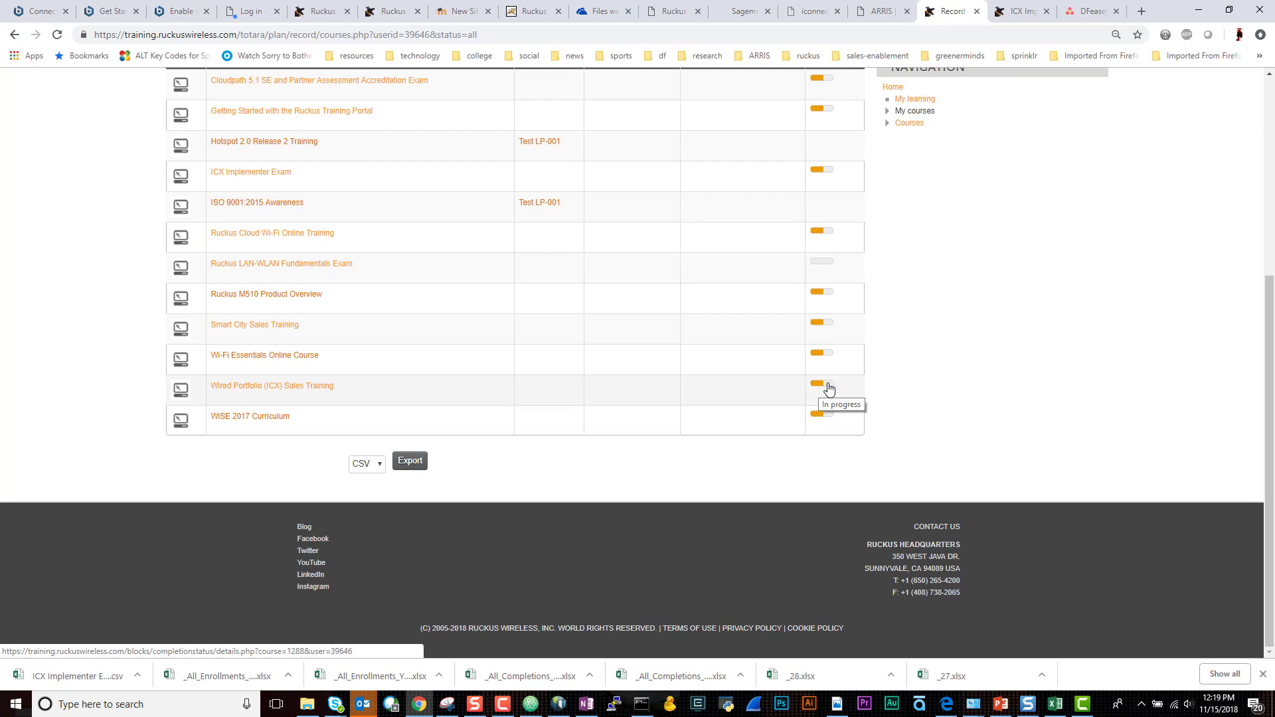
pyautogui.scroll(2, 924, 379)
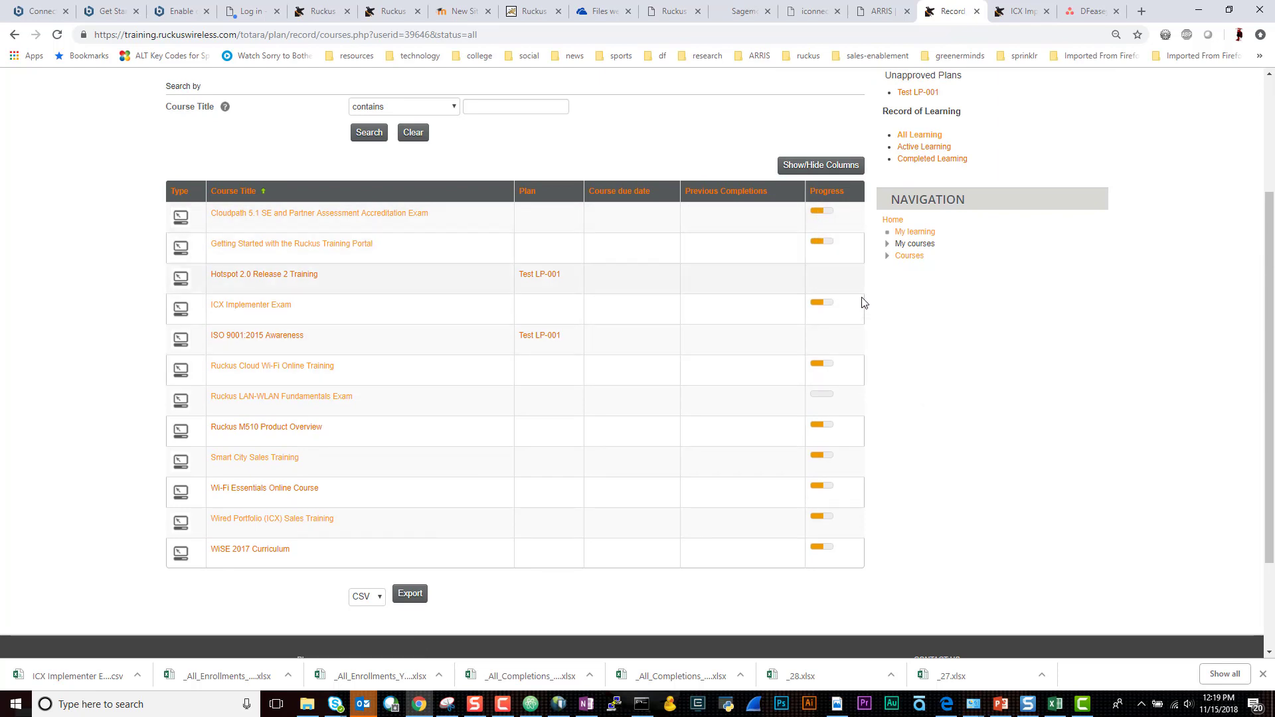
pyautogui.scroll(2, 562, 215)
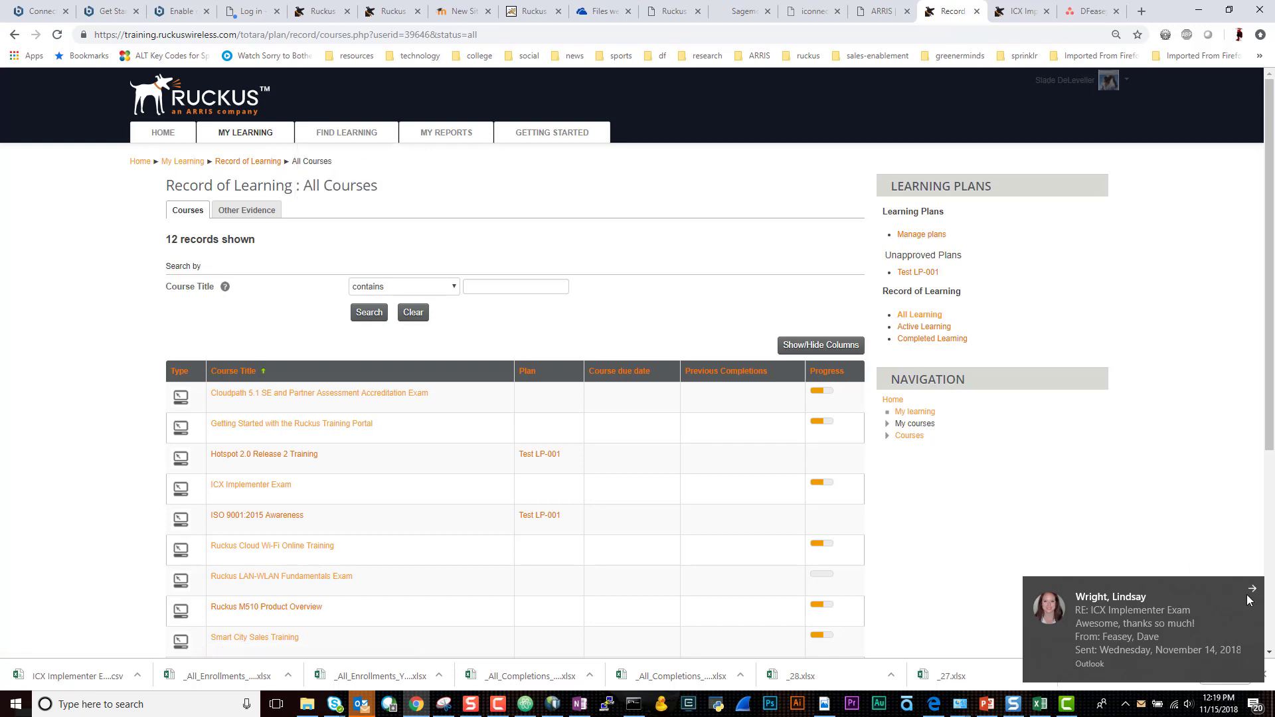
# Dismiss the email notice and go from the Courses catalog to the 7-record Accreditations list.
pyautogui.click(1252, 591)
pyautogui.moveTo(245, 133)
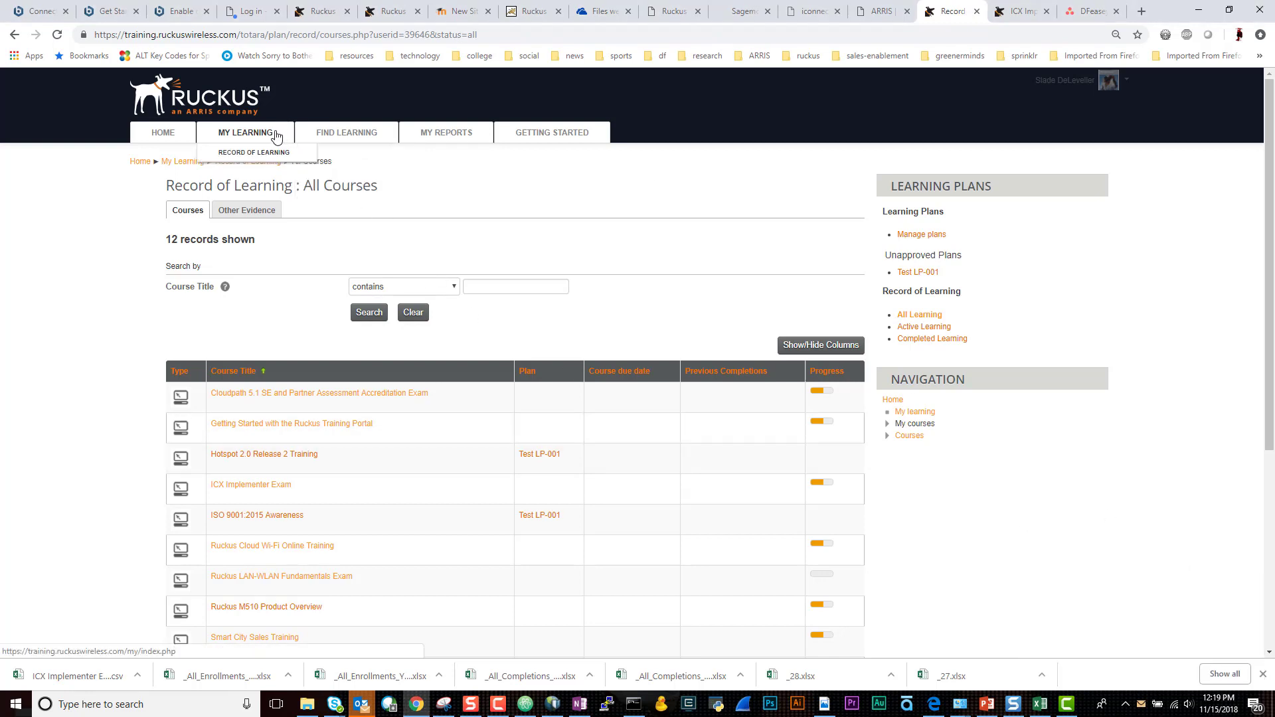
pyautogui.click(337, 157)
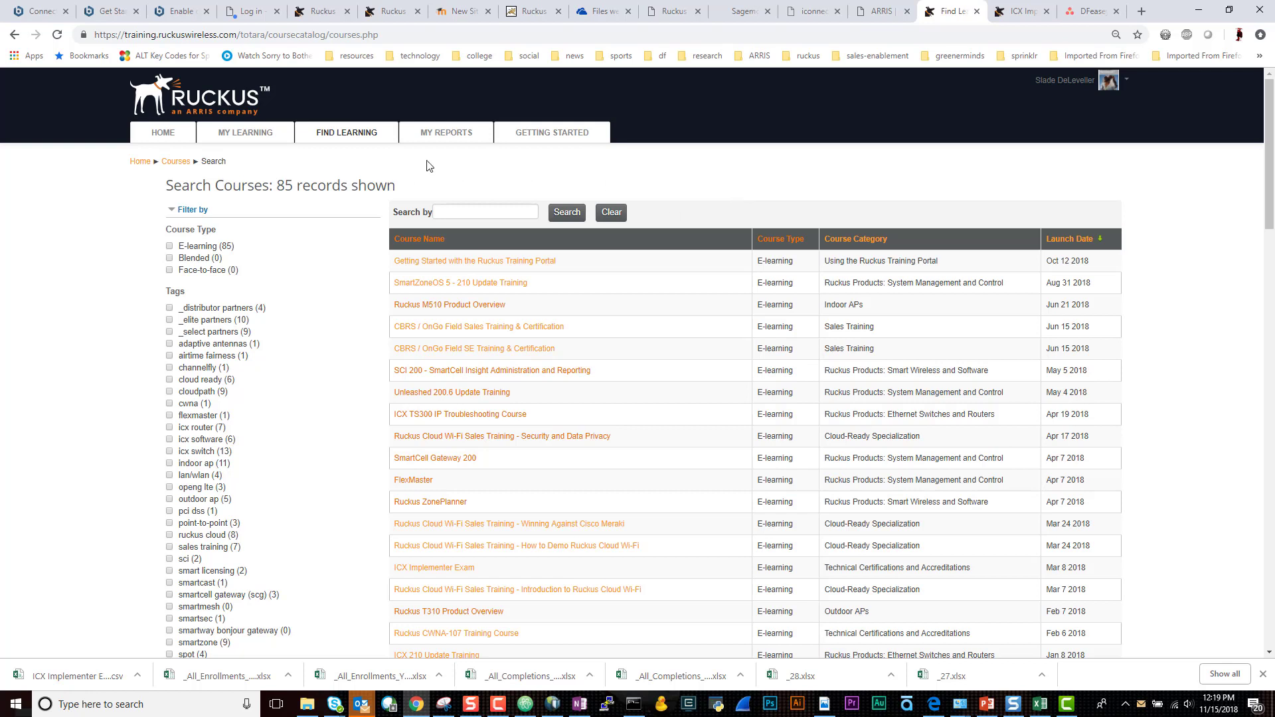
pyautogui.moveTo(346, 133)
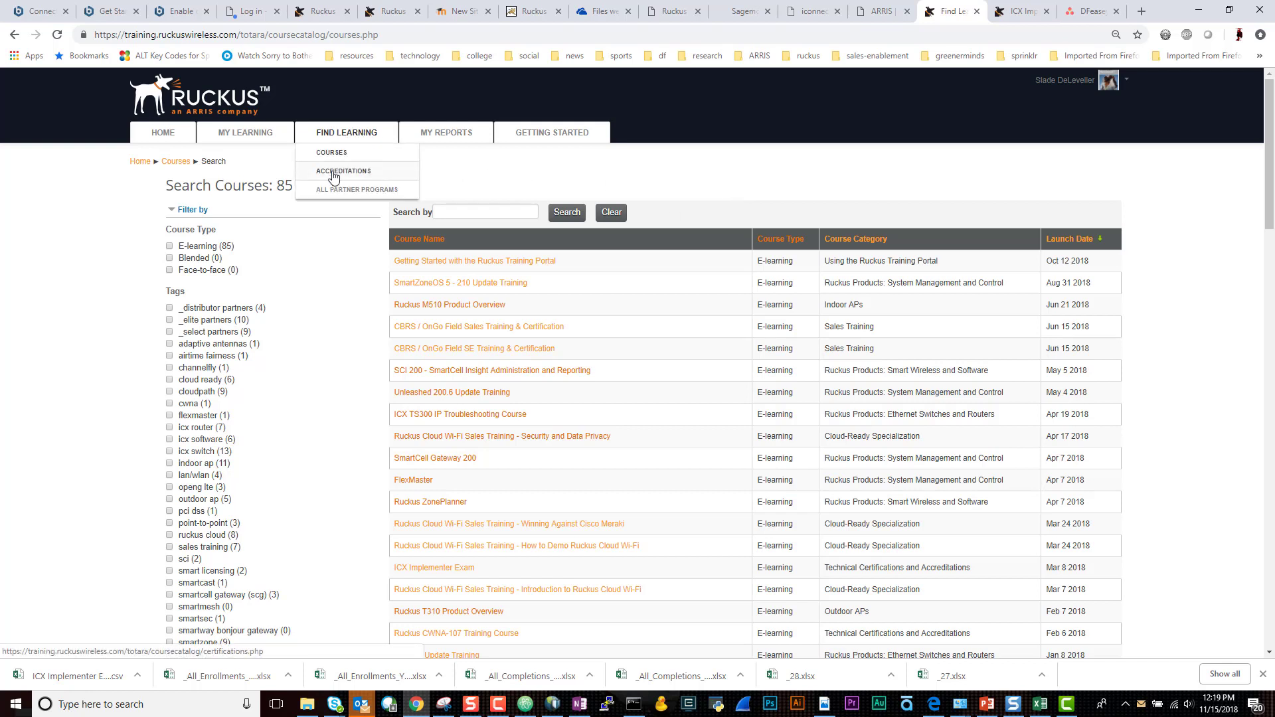
pyautogui.click(343, 170)
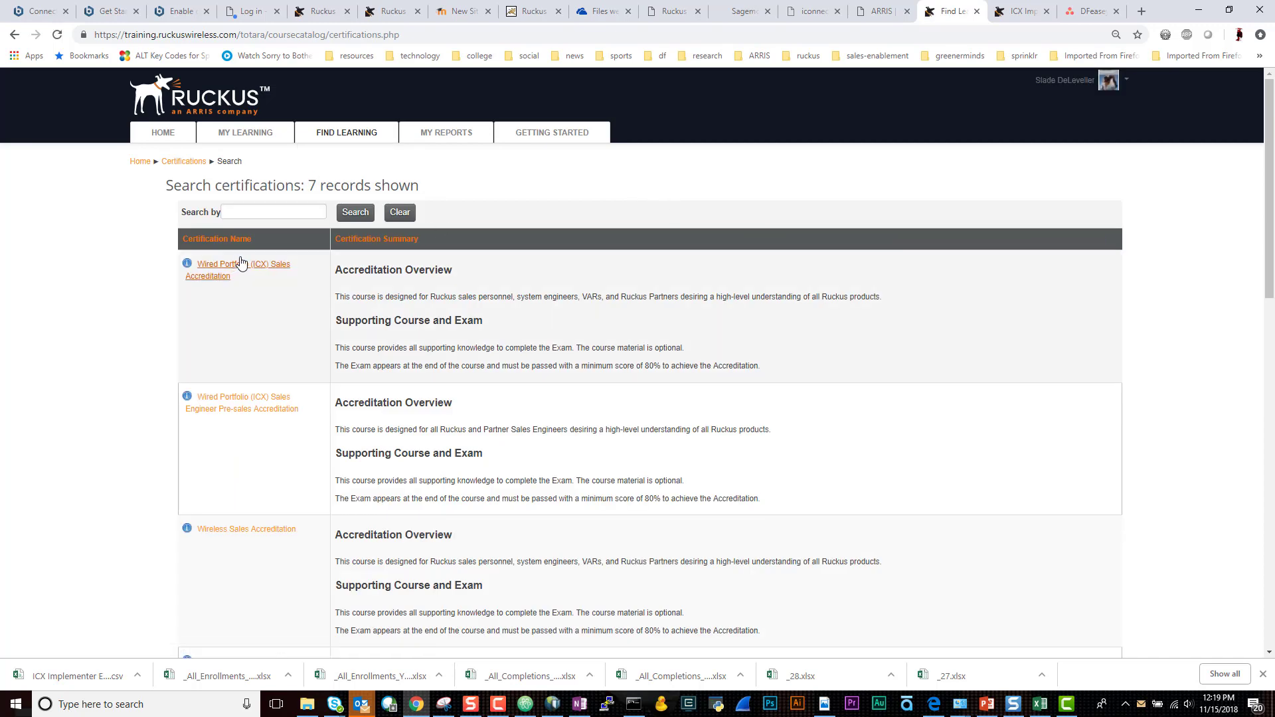
pyautogui.scroll(-2, 240, 263)
pyautogui.scroll(-2, 241, 263)
pyautogui.scroll(-1, 240, 263)
pyautogui.scroll(-1, 240, 263)
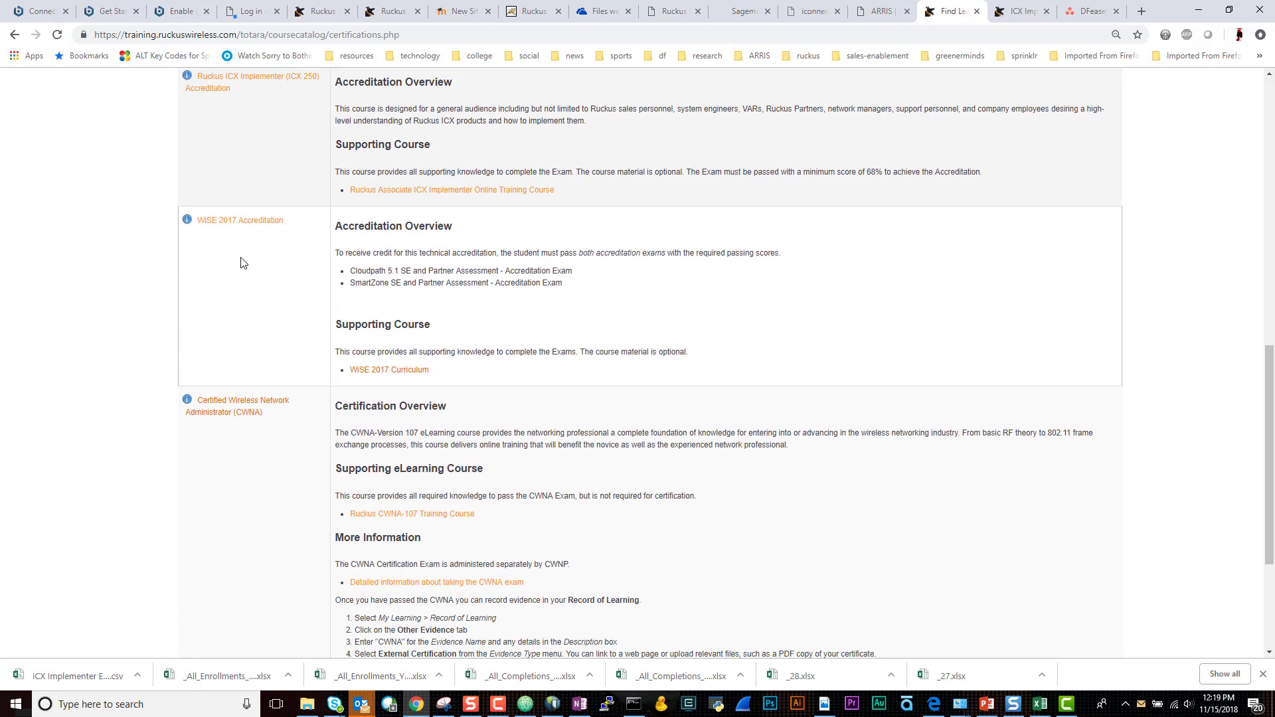
pyautogui.scroll(-2, 241, 263)
pyautogui.scroll(1, 240, 264)
pyautogui.scroll(1, 240, 263)
pyautogui.scroll(6, 240, 263)
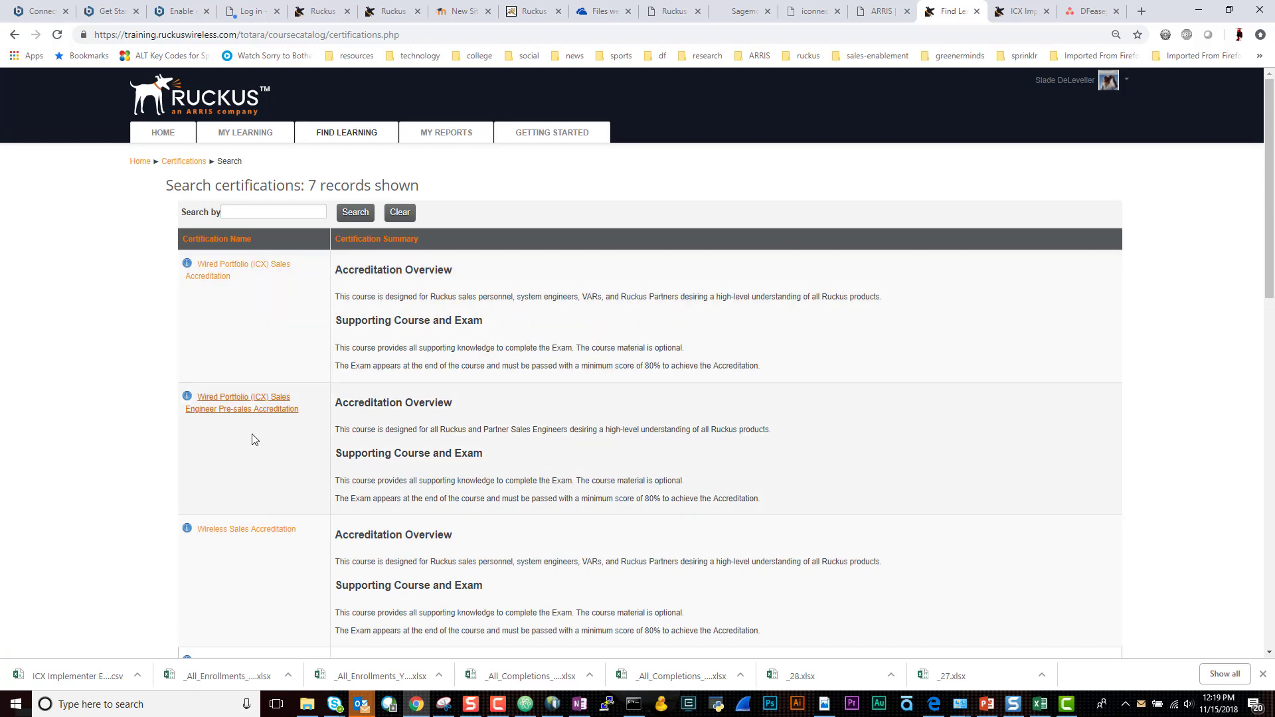
pyautogui.scroll(-1, 110, 356)
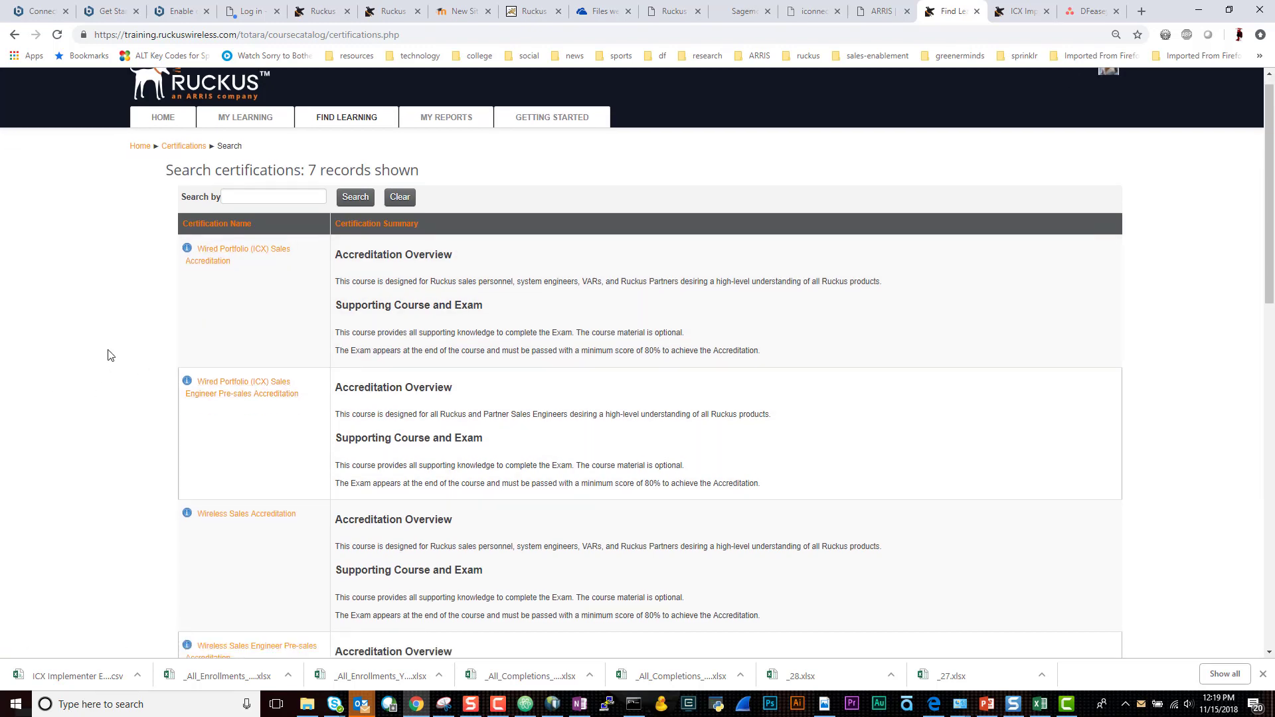
pyautogui.scroll(-3, 110, 355)
pyautogui.scroll(-1, 103, 353)
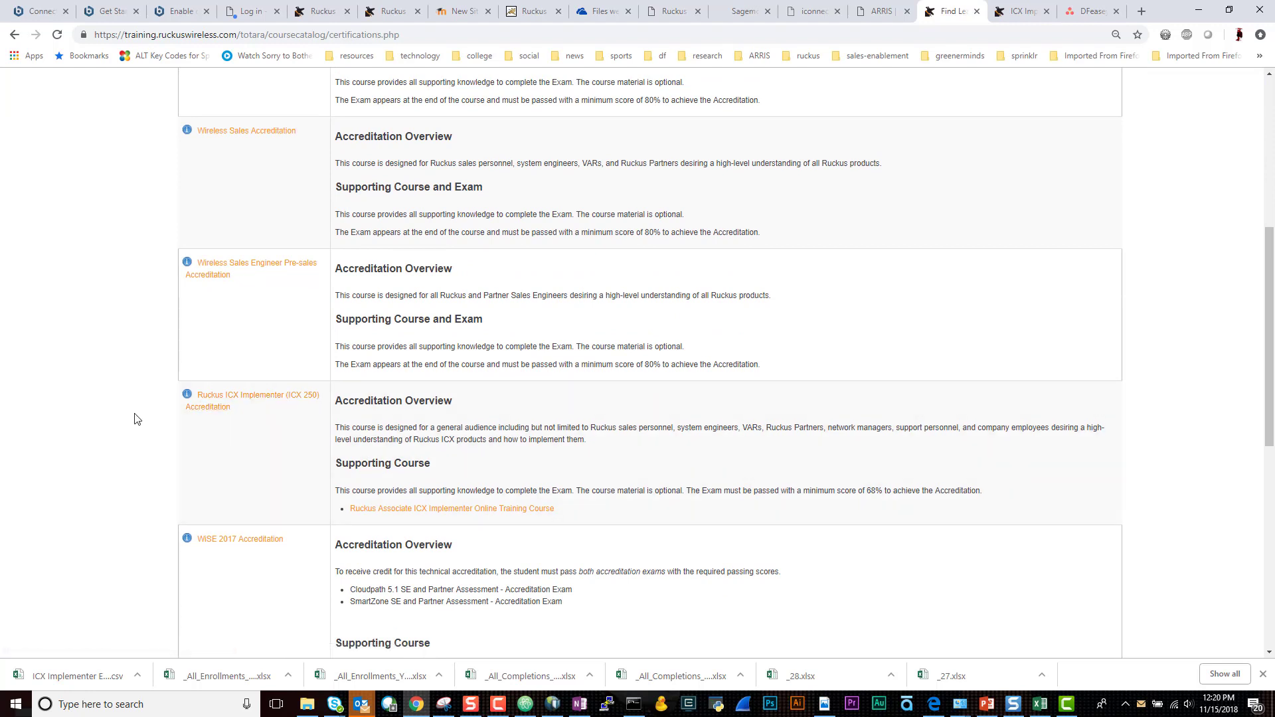
pyautogui.scroll(-2, 137, 419)
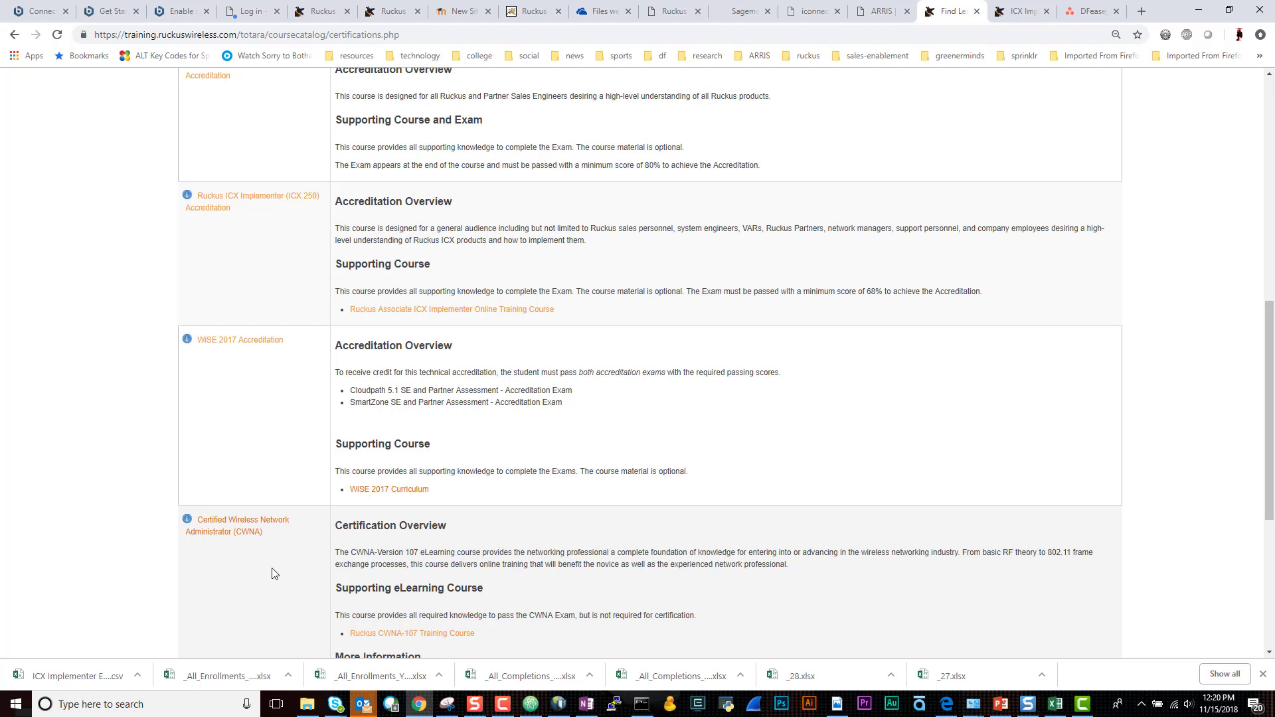
pyautogui.scroll(-3, 269, 571)
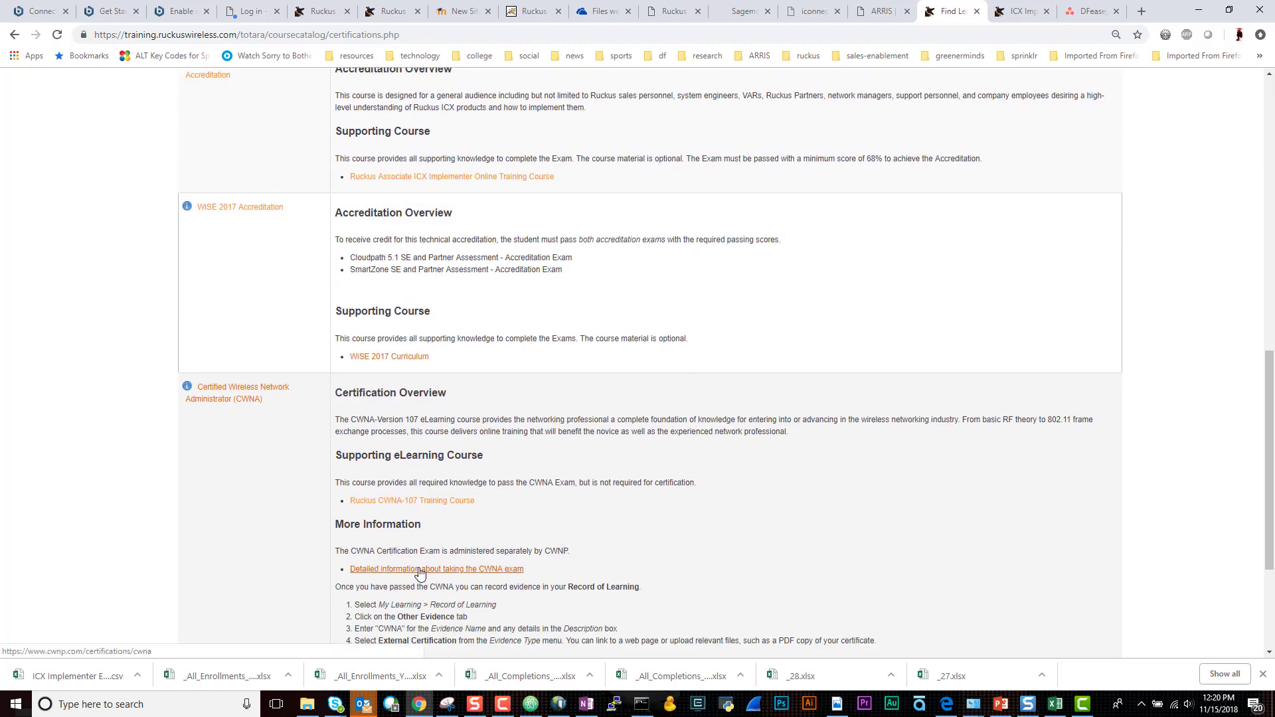
pyautogui.scroll(10, 688, 529)
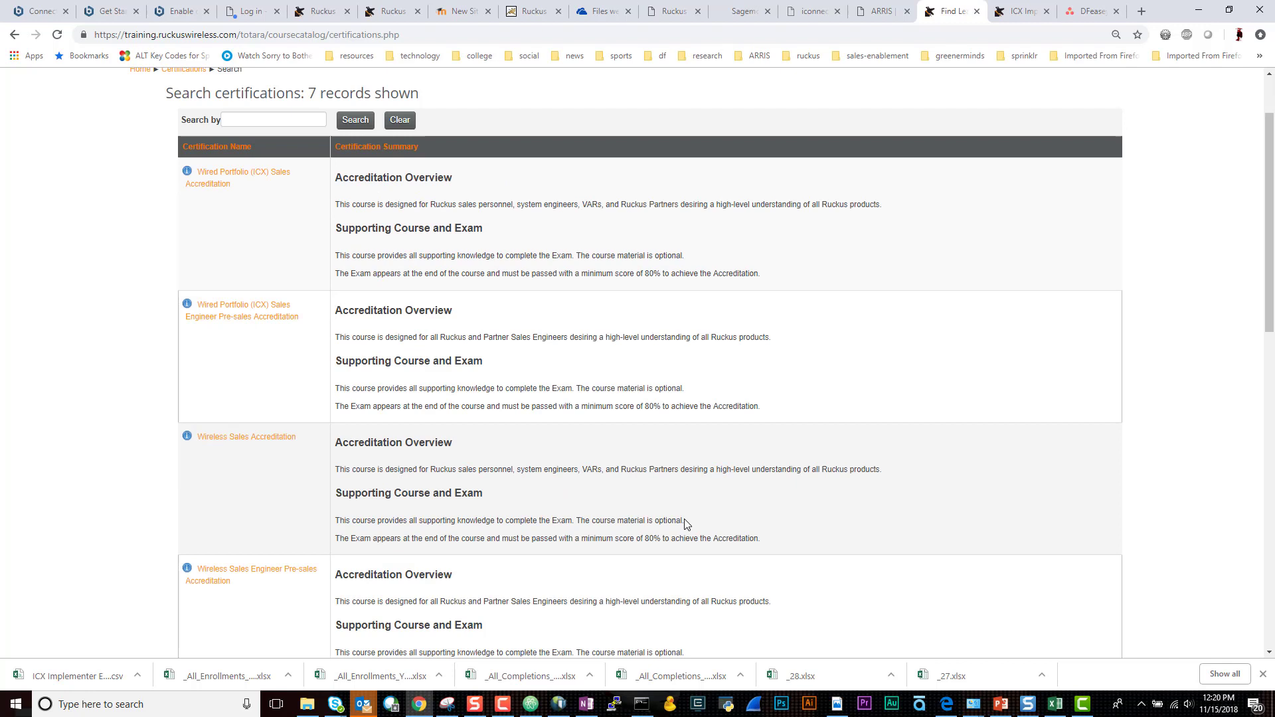
pyautogui.moveTo(346, 132)
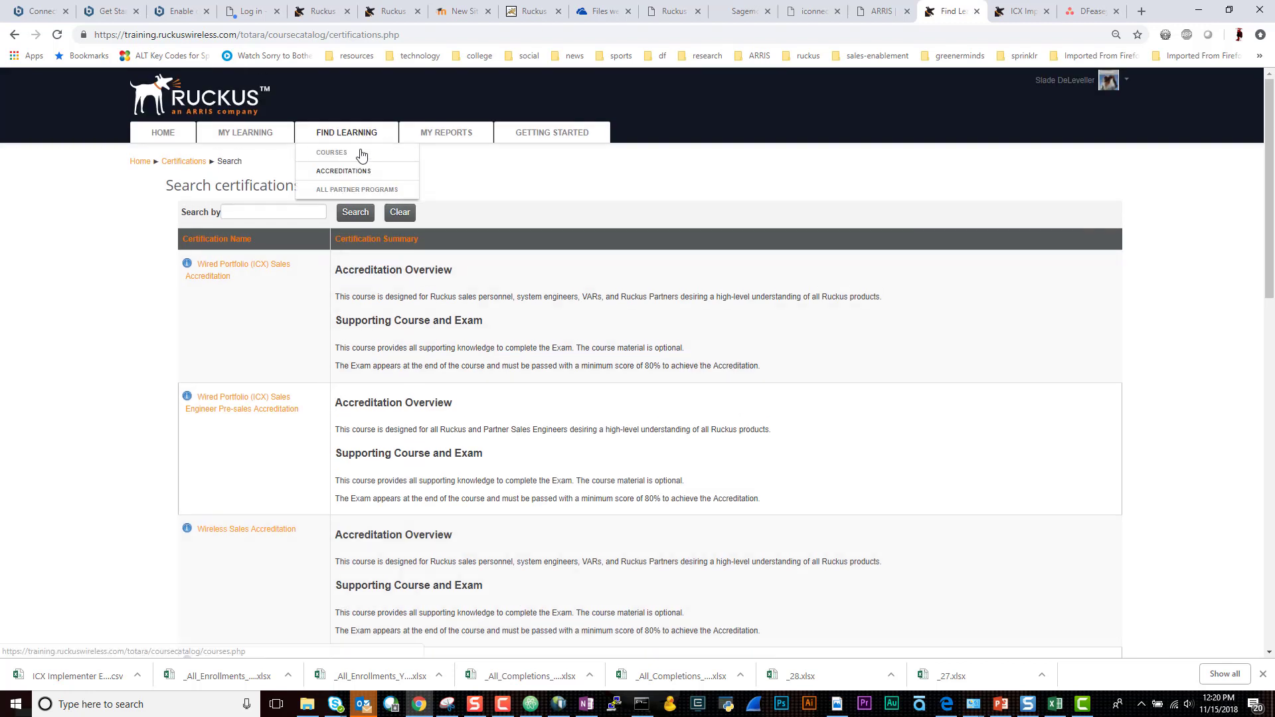
# Open Partner Program Training and Exams and expand all its course sections.
pyautogui.click(352, 196)
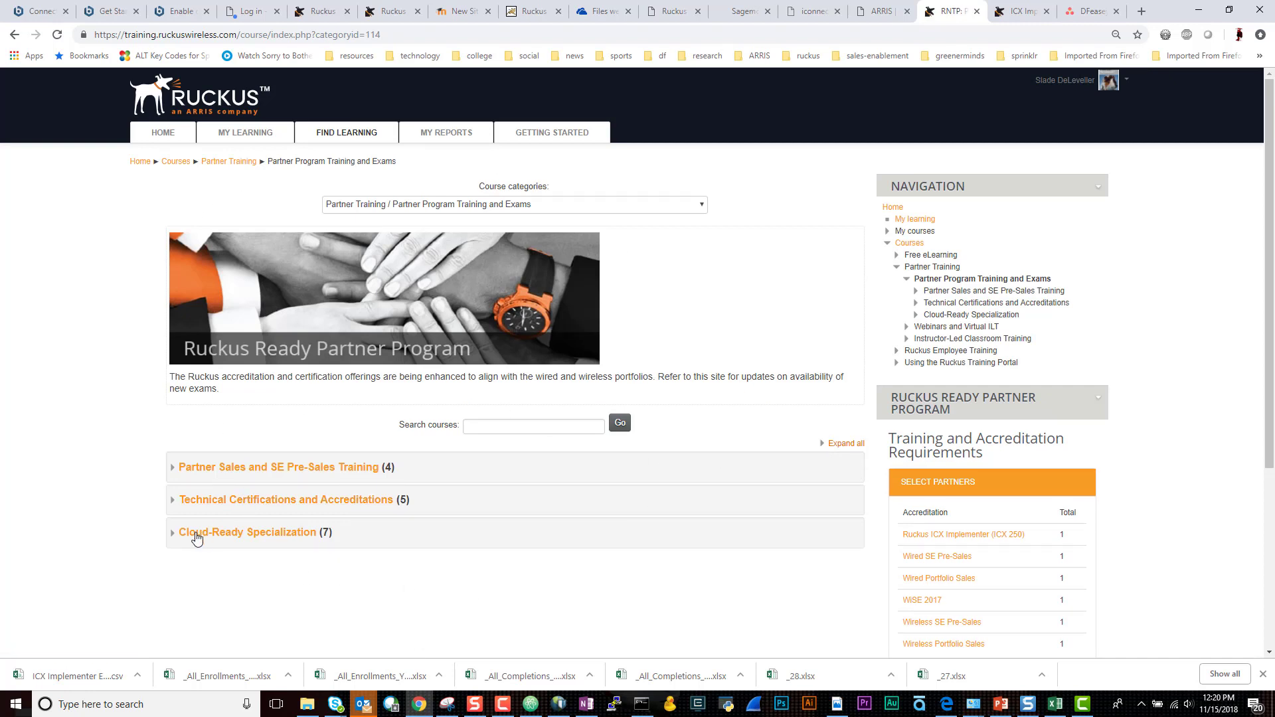
pyautogui.click(846, 444)
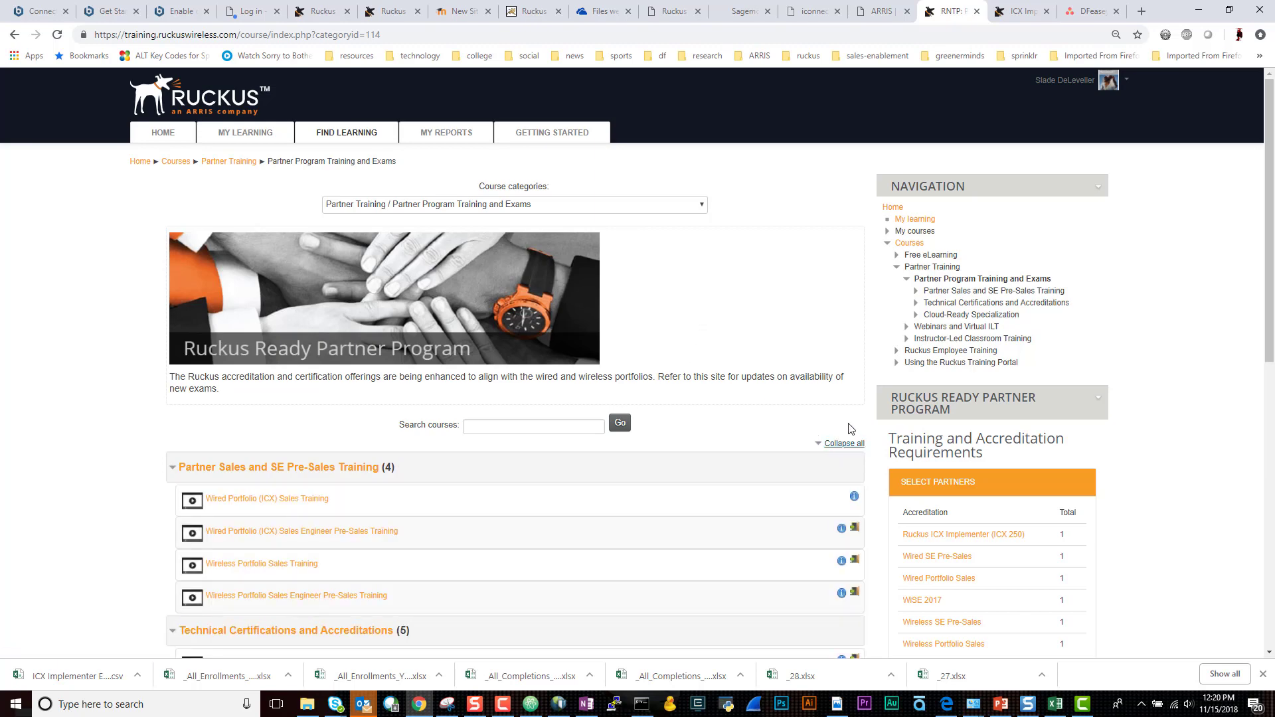
pyautogui.scroll(-3, 87, 366)
pyautogui.scroll(-1, 86, 366)
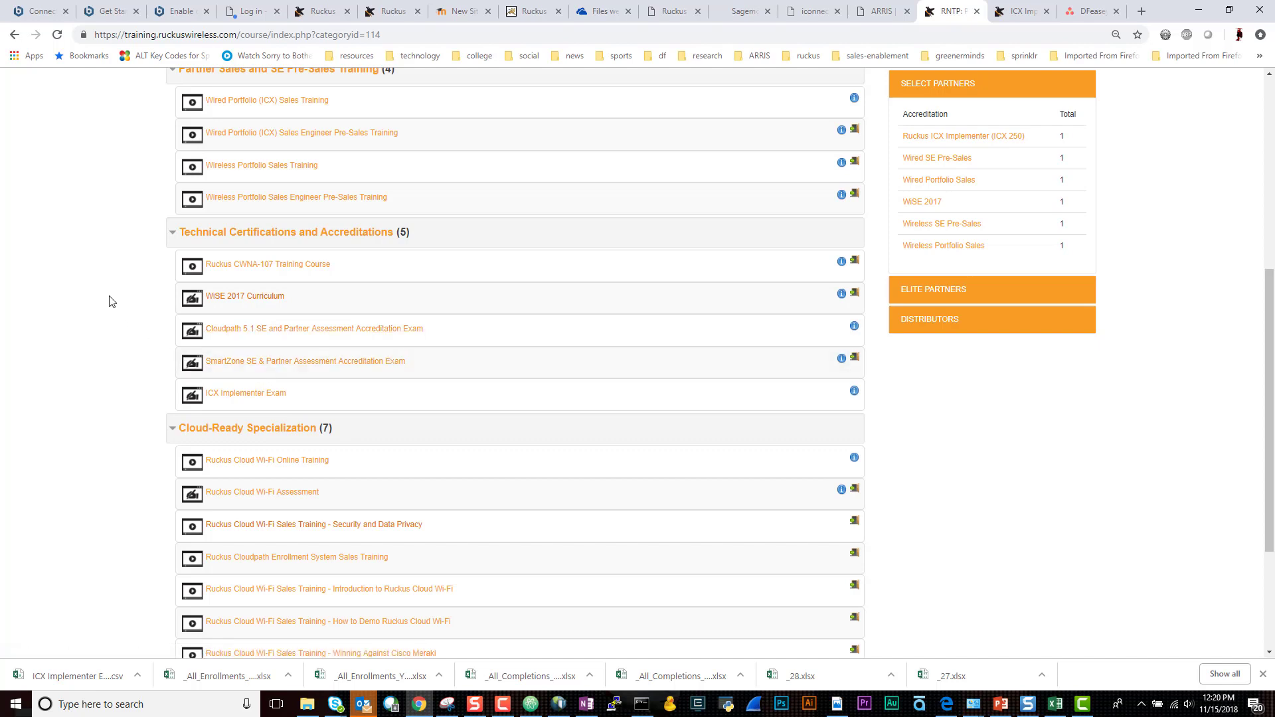
pyautogui.scroll(-2, 106, 255)
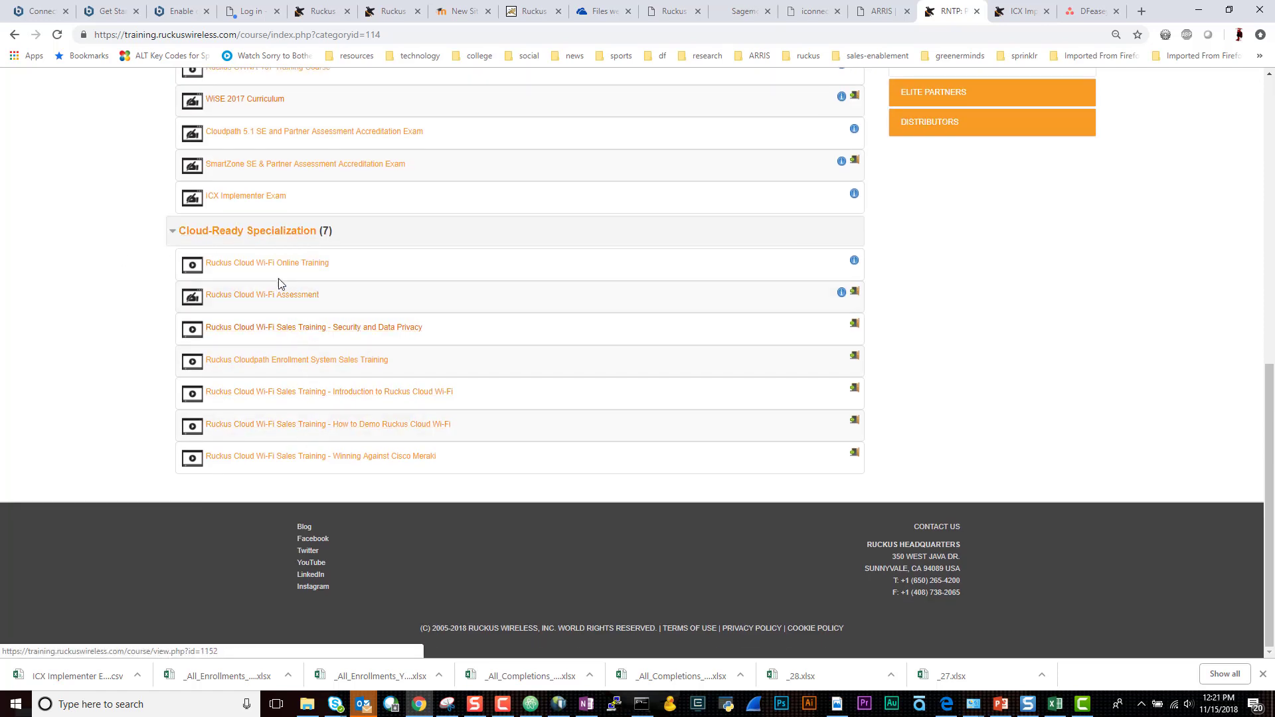
pyautogui.scroll(6, 89, 296)
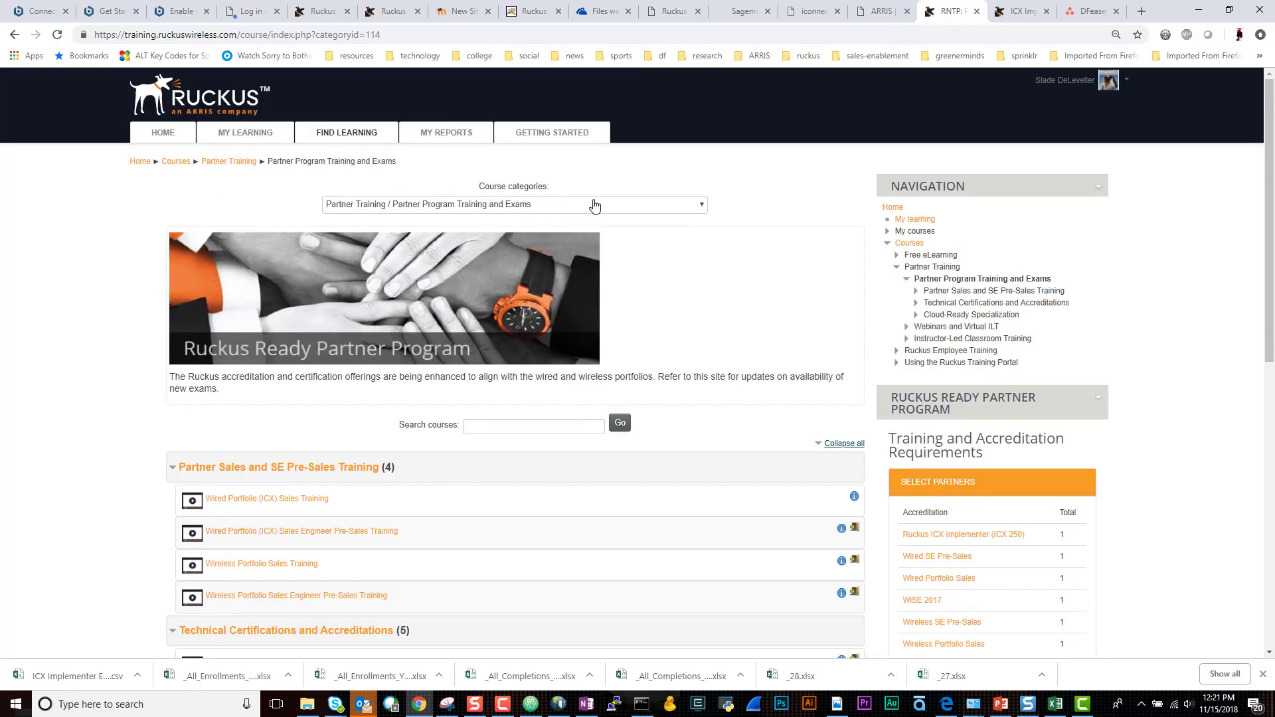
# From the My Reports What's New report, open 'Getting Started with the Ruckus Training Portal'.
pyautogui.click(446, 136)
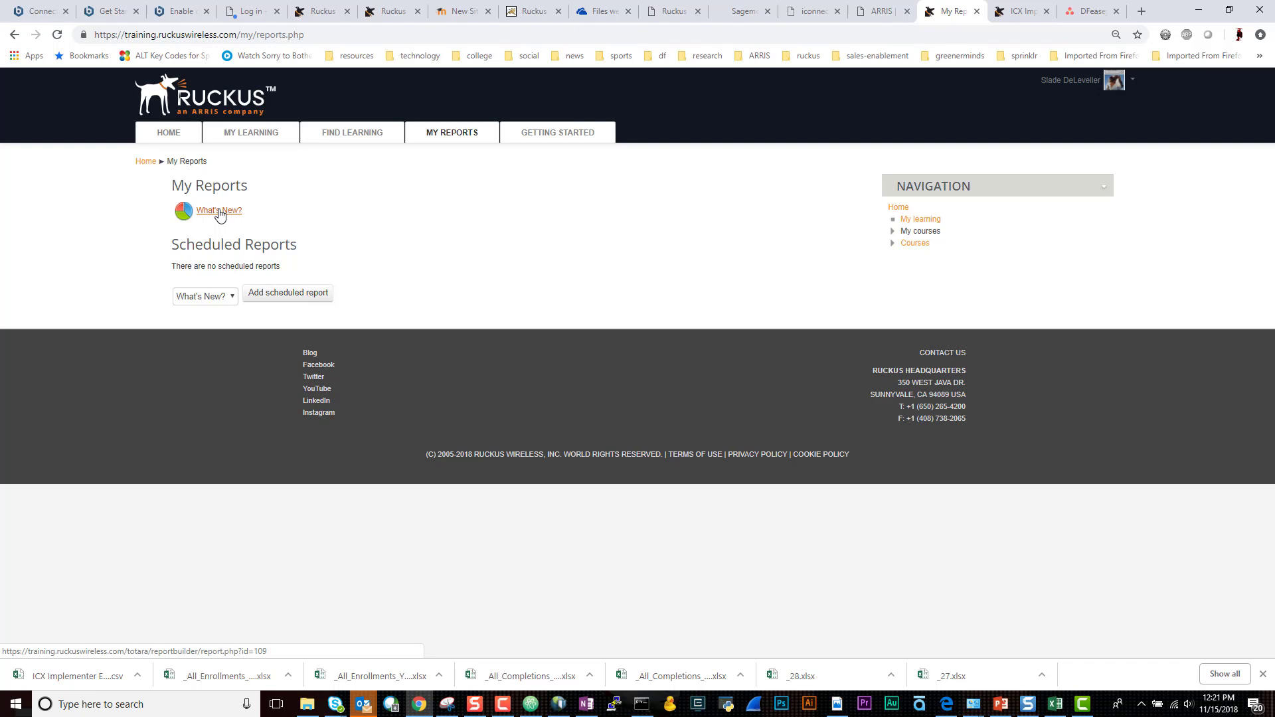
pyautogui.click(220, 213)
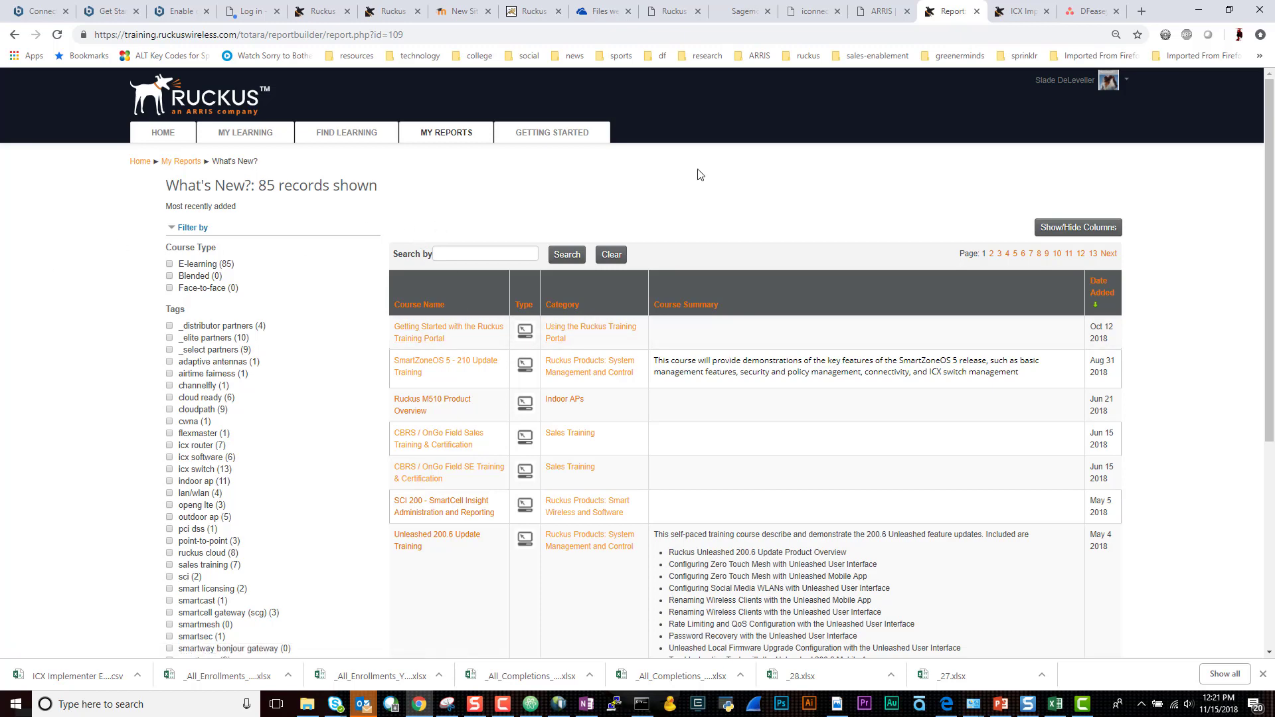
pyautogui.click(556, 134)
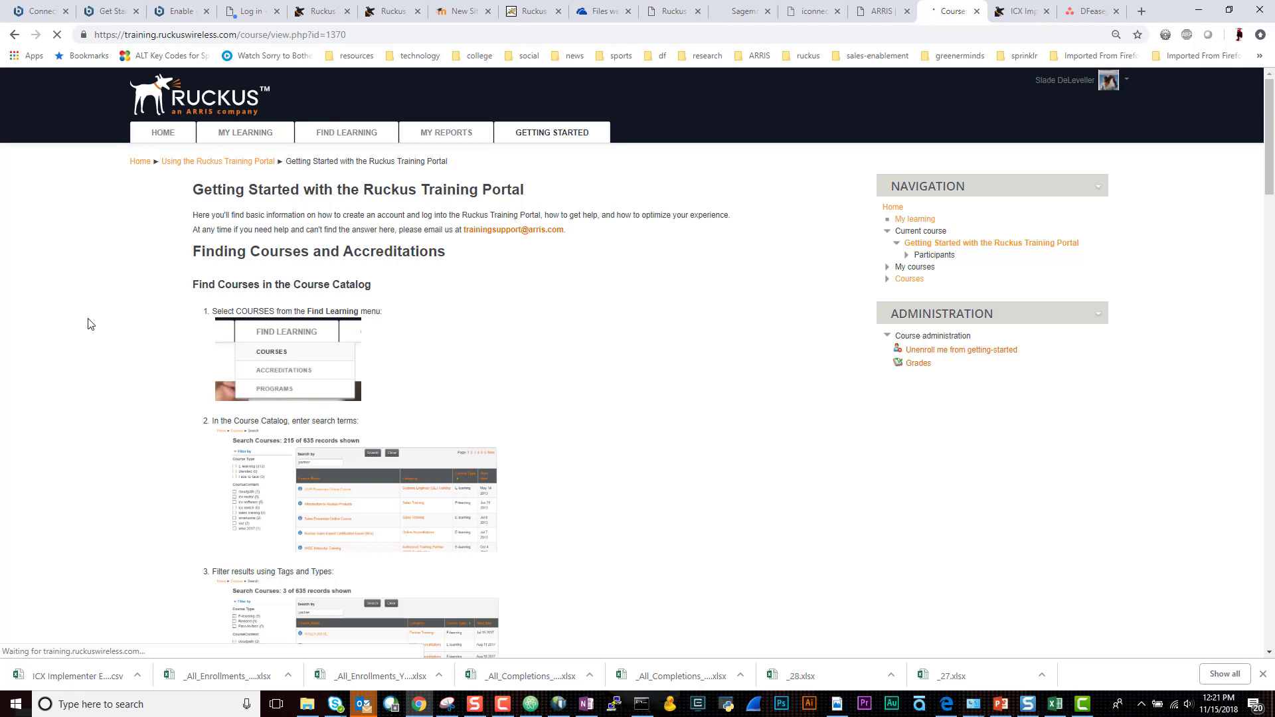
pyautogui.scroll(-3, 73, 344)
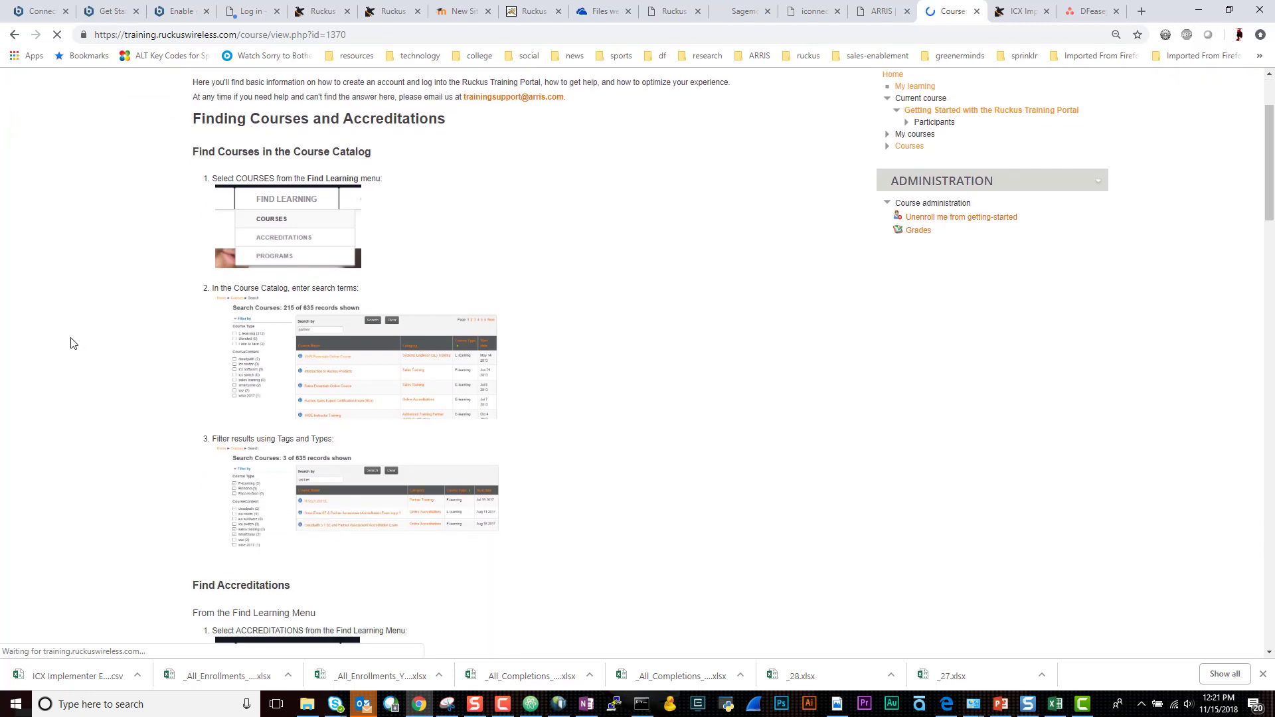
pyautogui.scroll(-1, 73, 304)
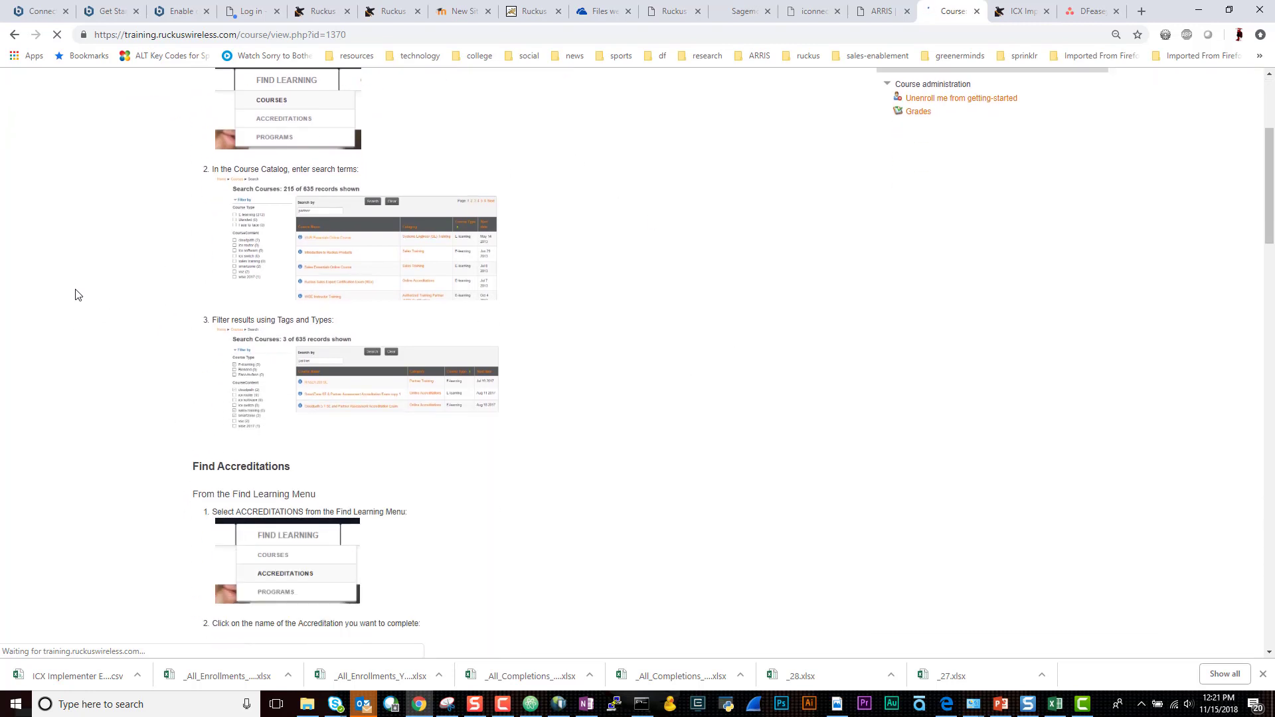
pyautogui.scroll(-3, 72, 303)
pyautogui.scroll(-2, 73, 300)
pyautogui.scroll(-3, 74, 302)
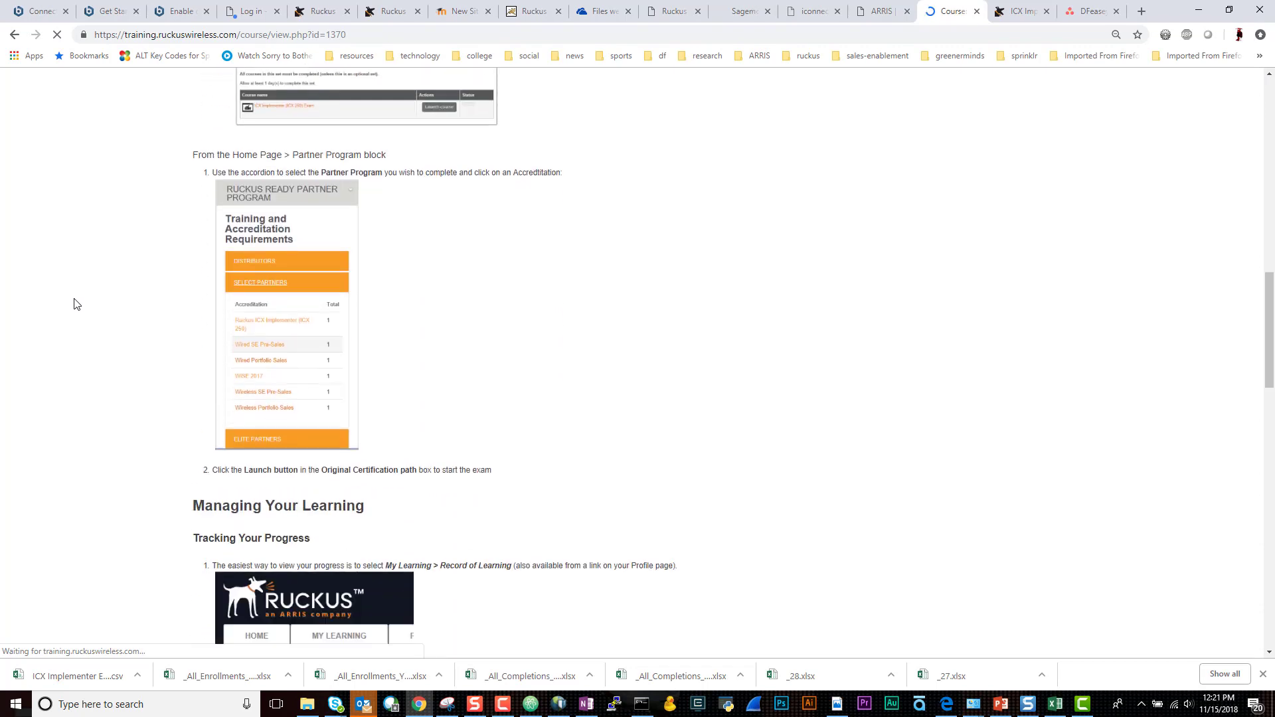
pyautogui.scroll(-1, 74, 303)
pyautogui.scroll(-3, 74, 304)
pyautogui.scroll(-3, 73, 304)
pyautogui.scroll(-3, 74, 304)
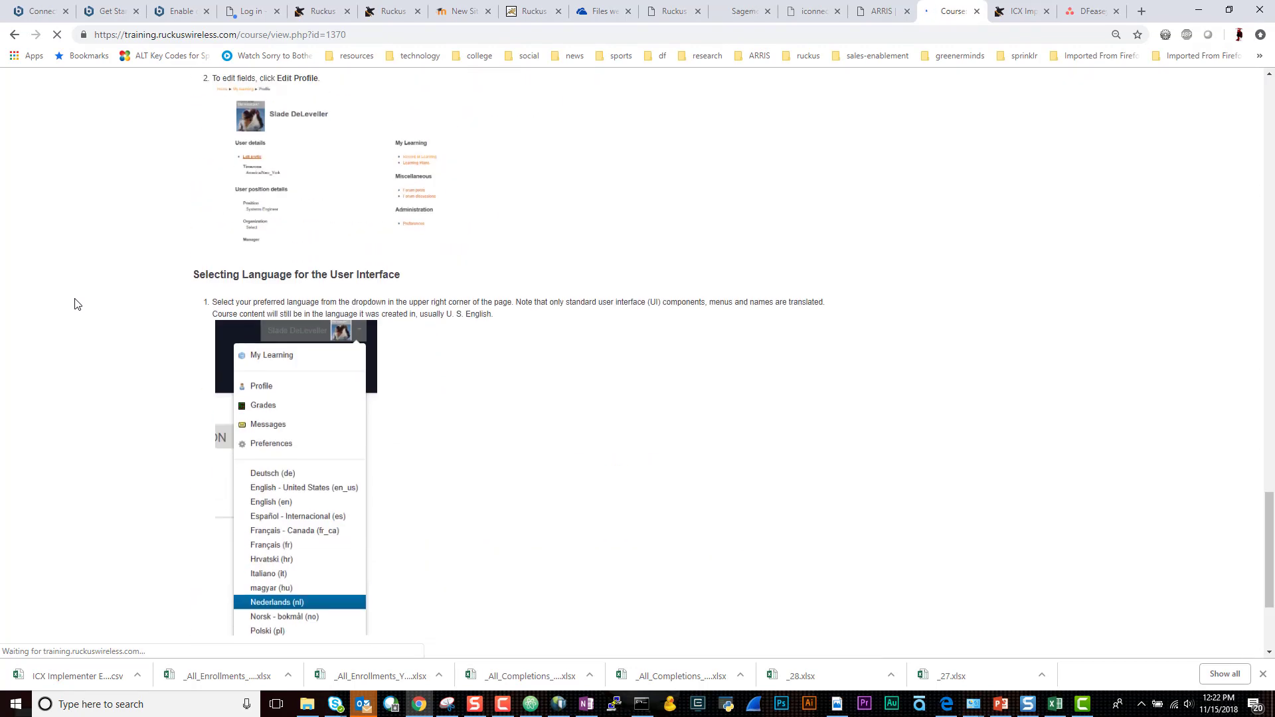
pyautogui.scroll(-4, 74, 304)
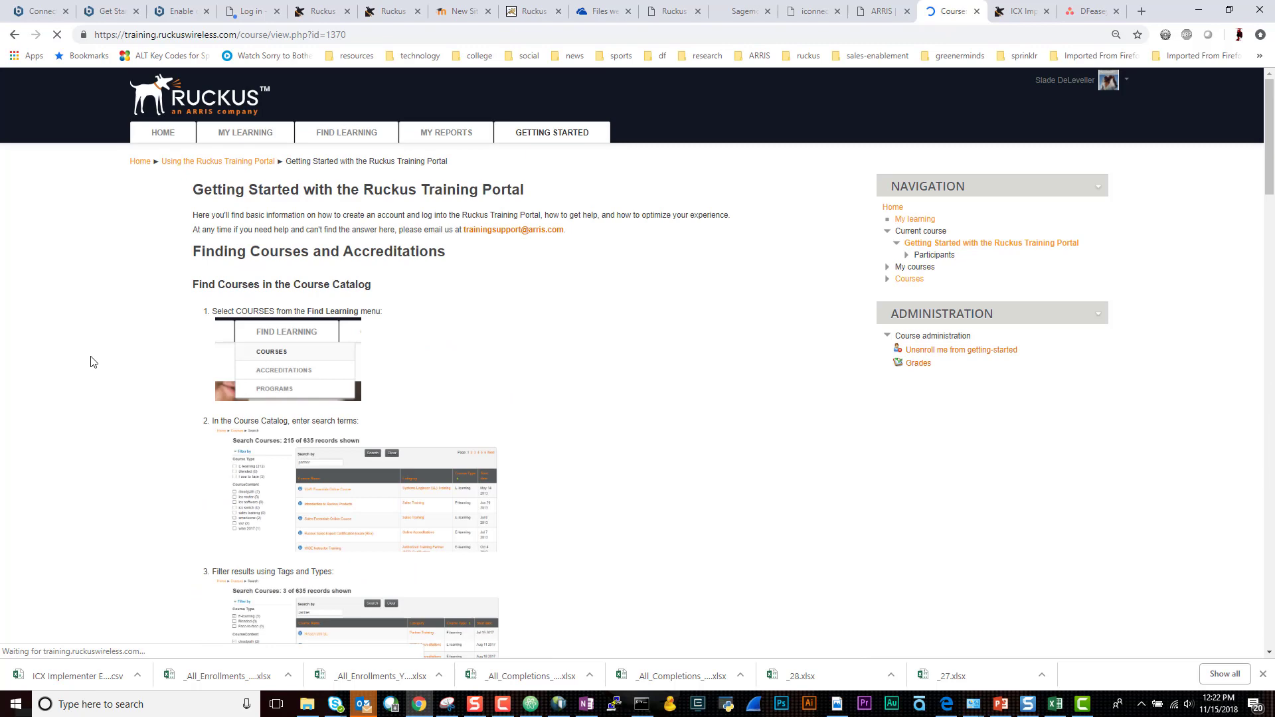
# Return to the home page and highlight the Ruckus Ready Partners notice heading.
pyautogui.click(169, 132)
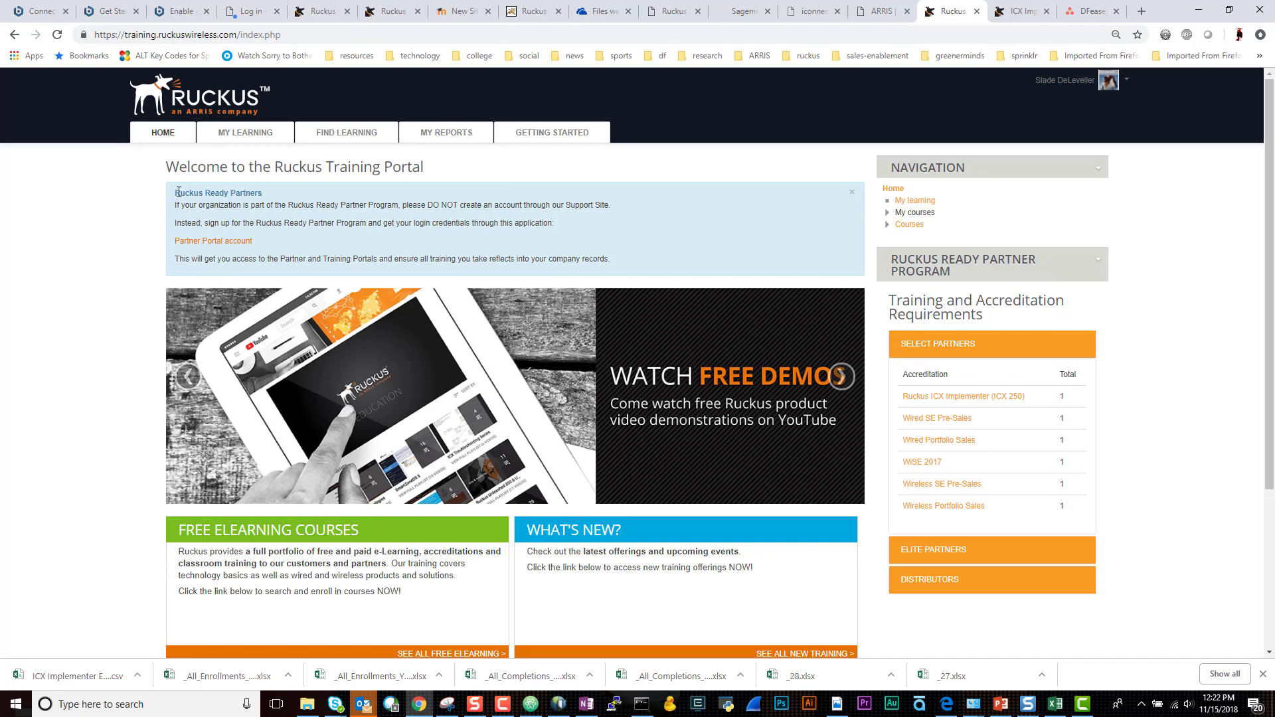
pyautogui.moveTo(177, 192); pyautogui.dragTo(280, 196)
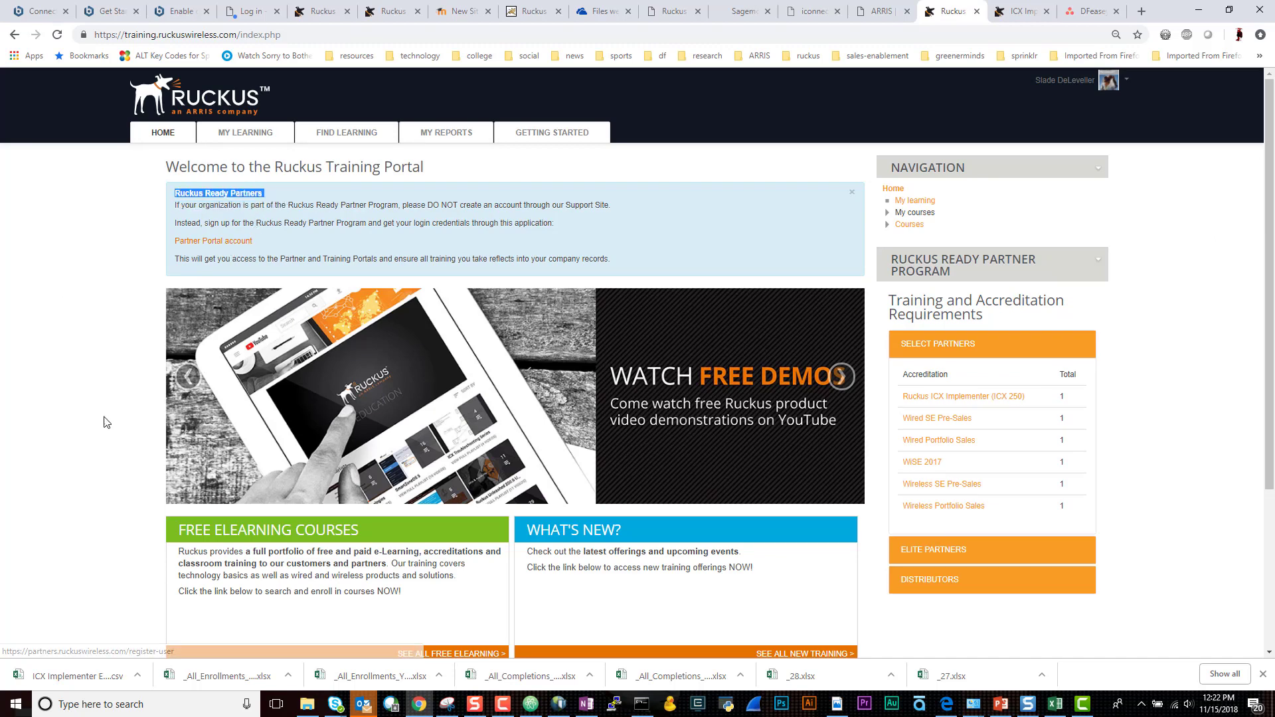
pyautogui.click(85, 508)
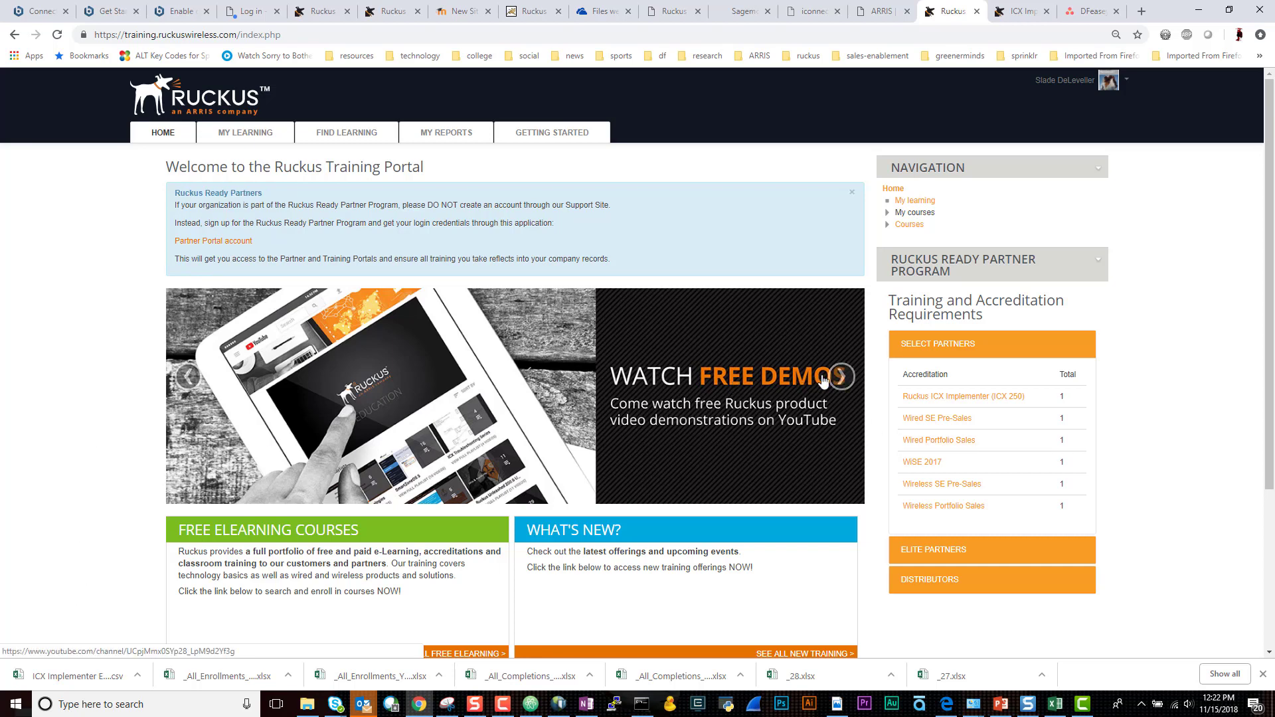
pyautogui.click(848, 385)
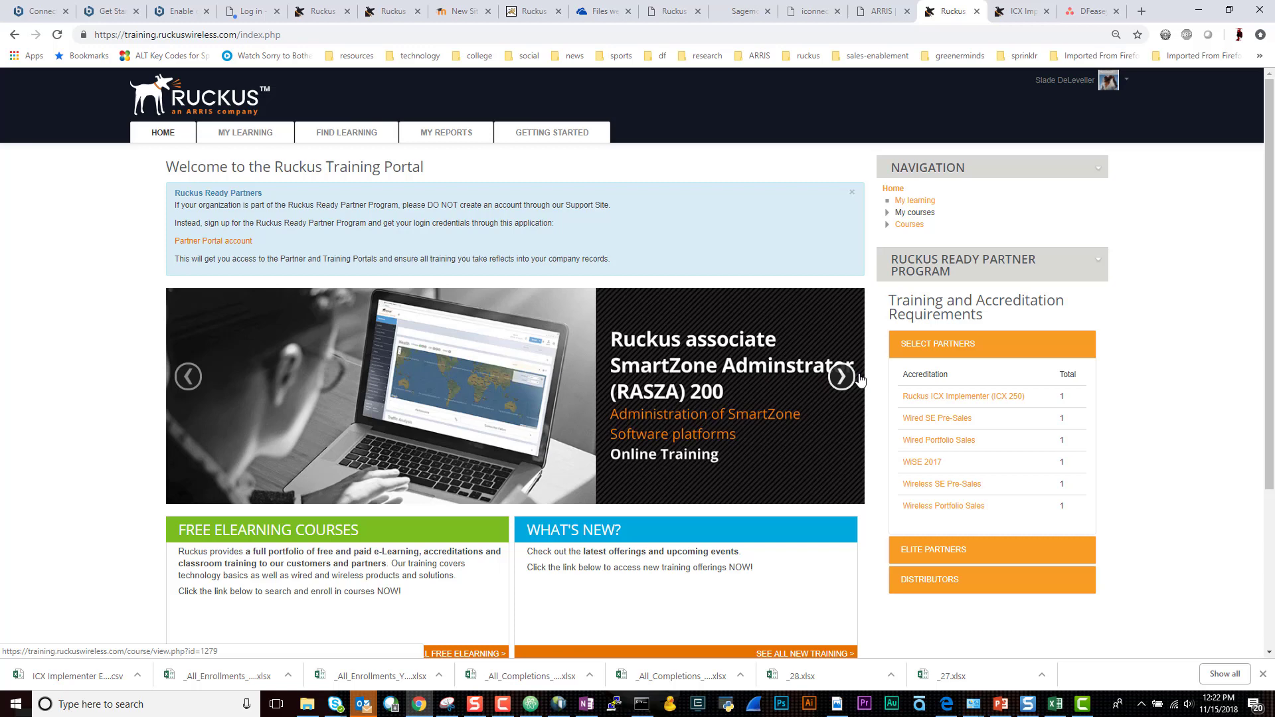
pyautogui.click(843, 377)
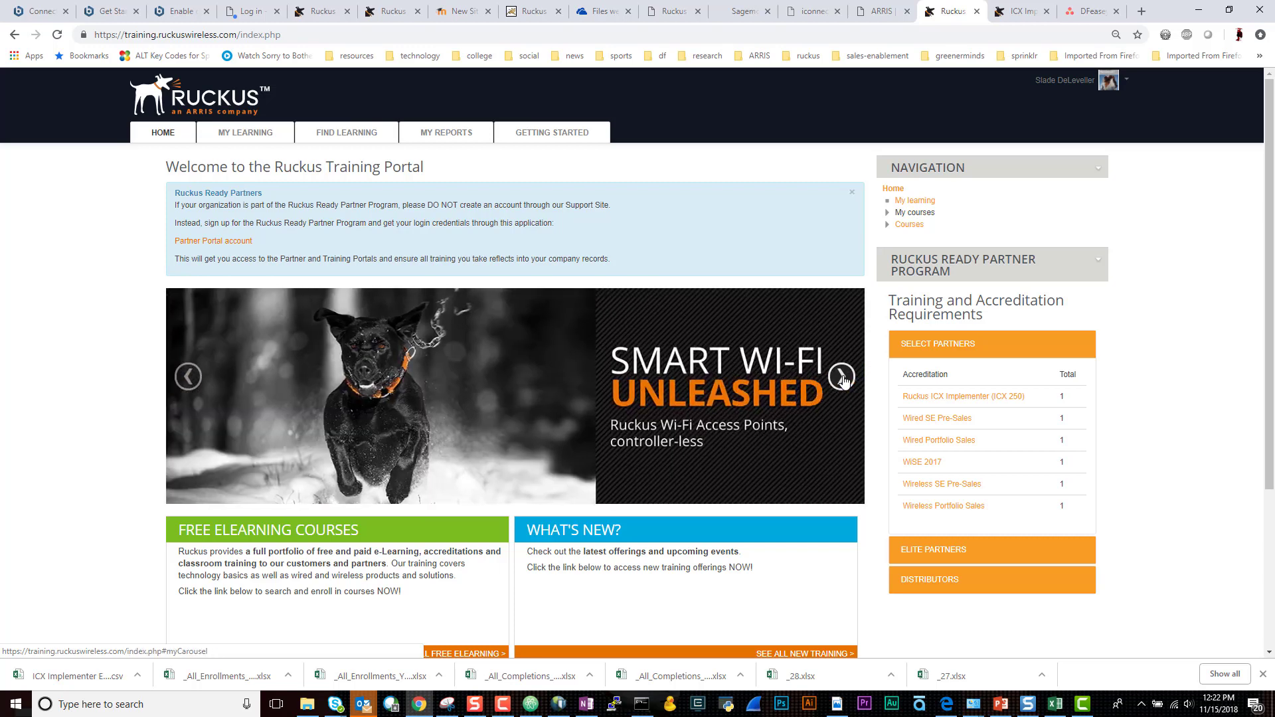
pyautogui.click(843, 378)
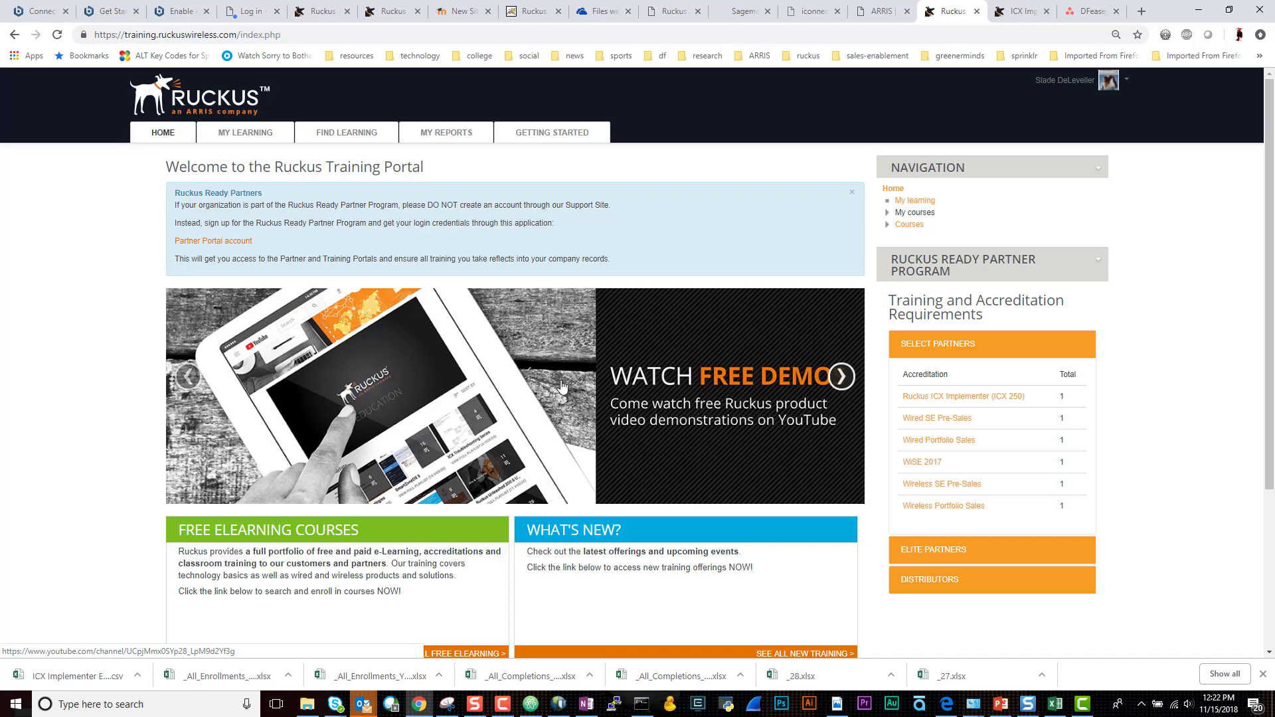
pyautogui.scroll(-3, 561, 387)
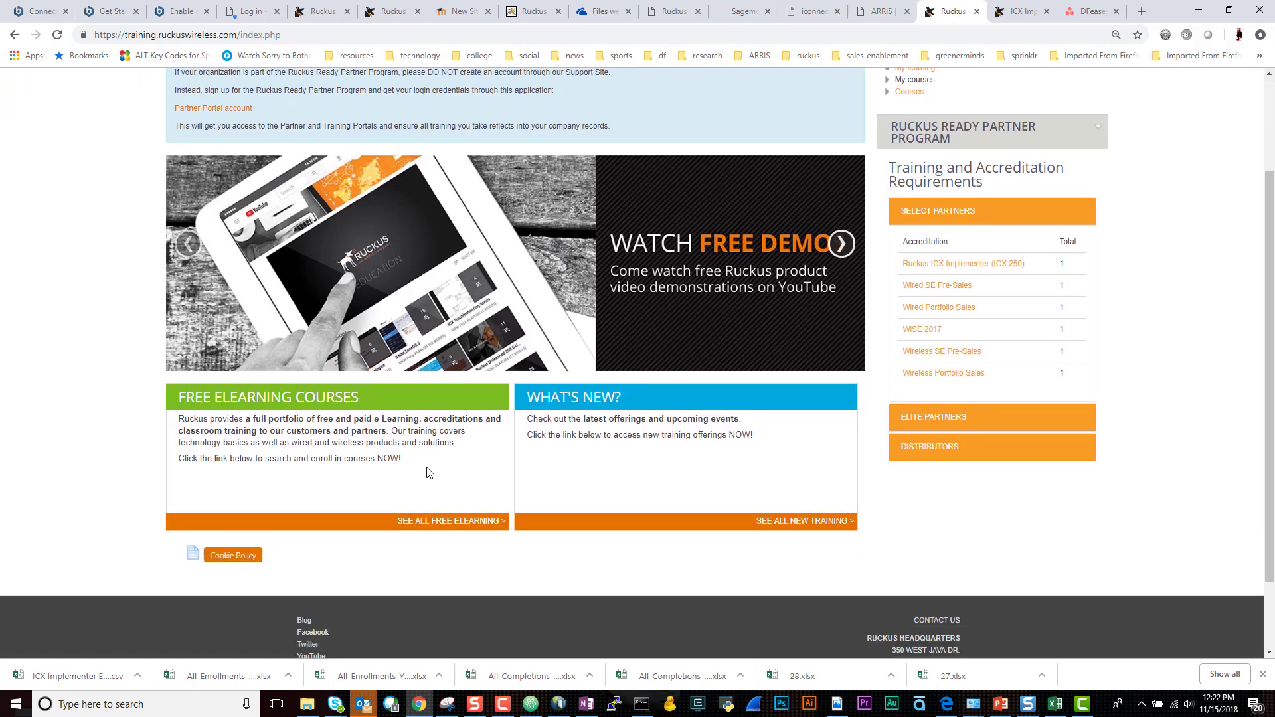
pyautogui.click(451, 526)
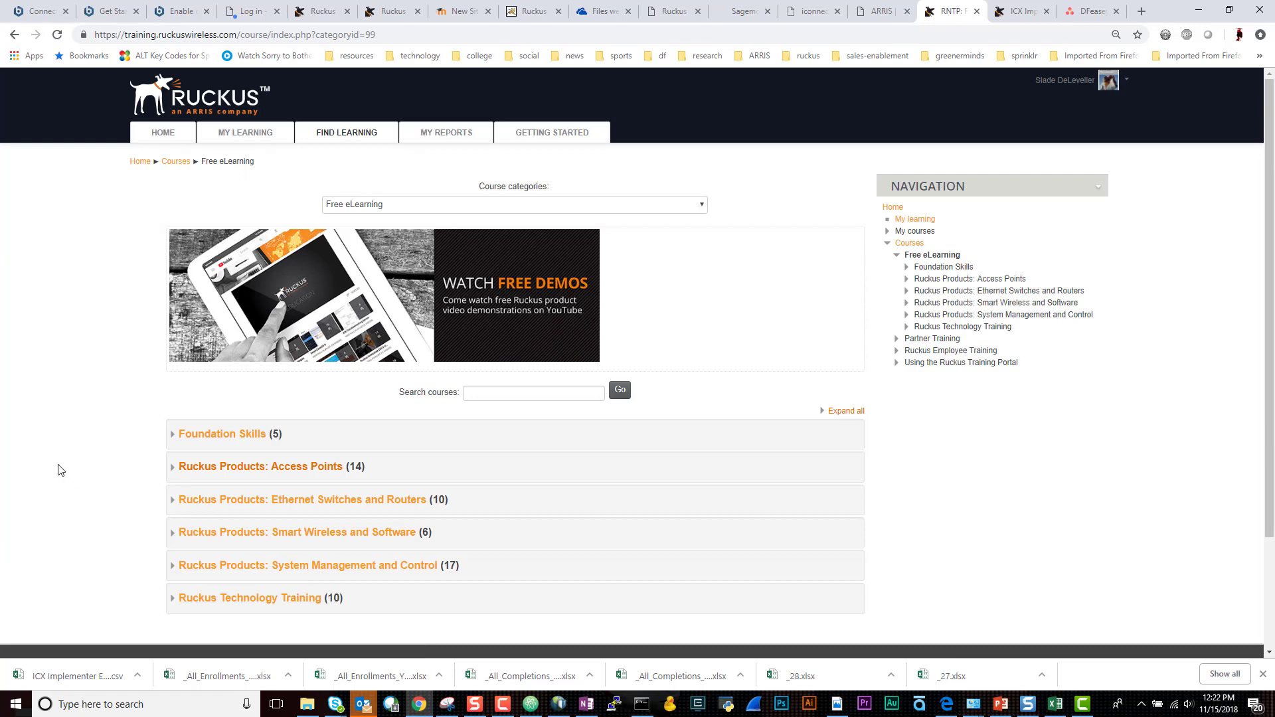
pyautogui.click(492, 397)
pyautogui.click(844, 411)
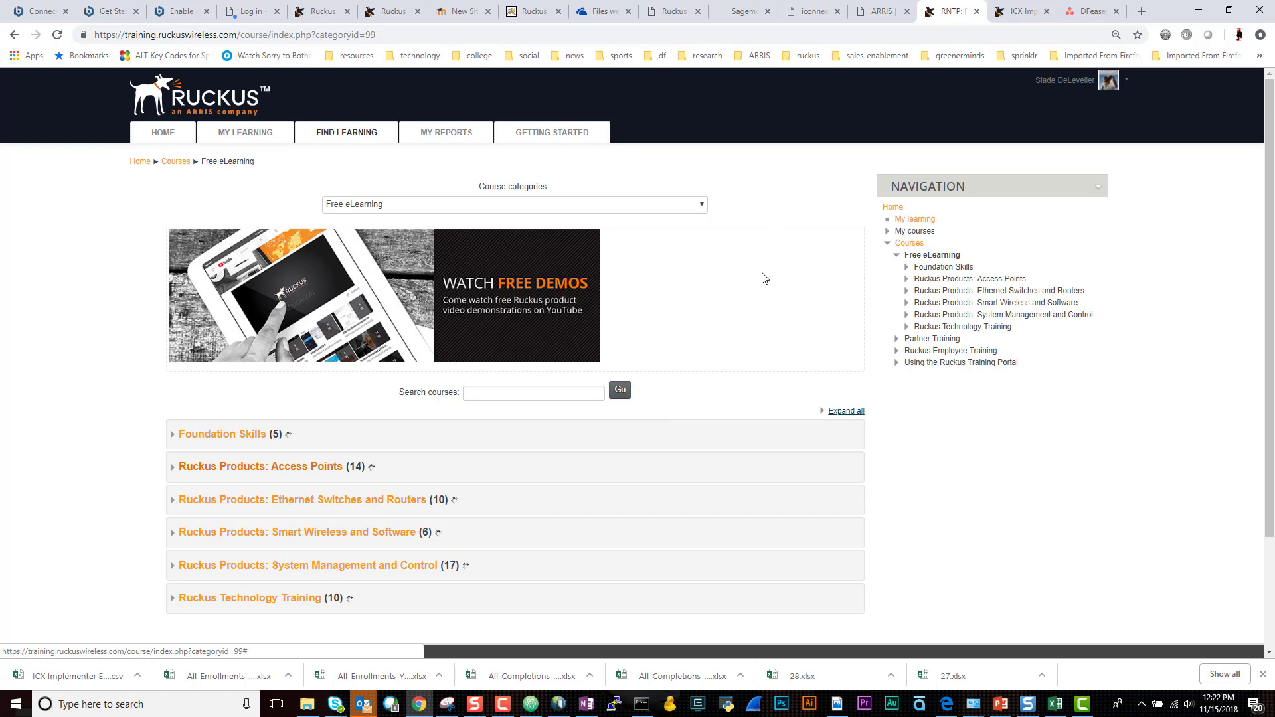
pyautogui.scroll(-1, 91, 409)
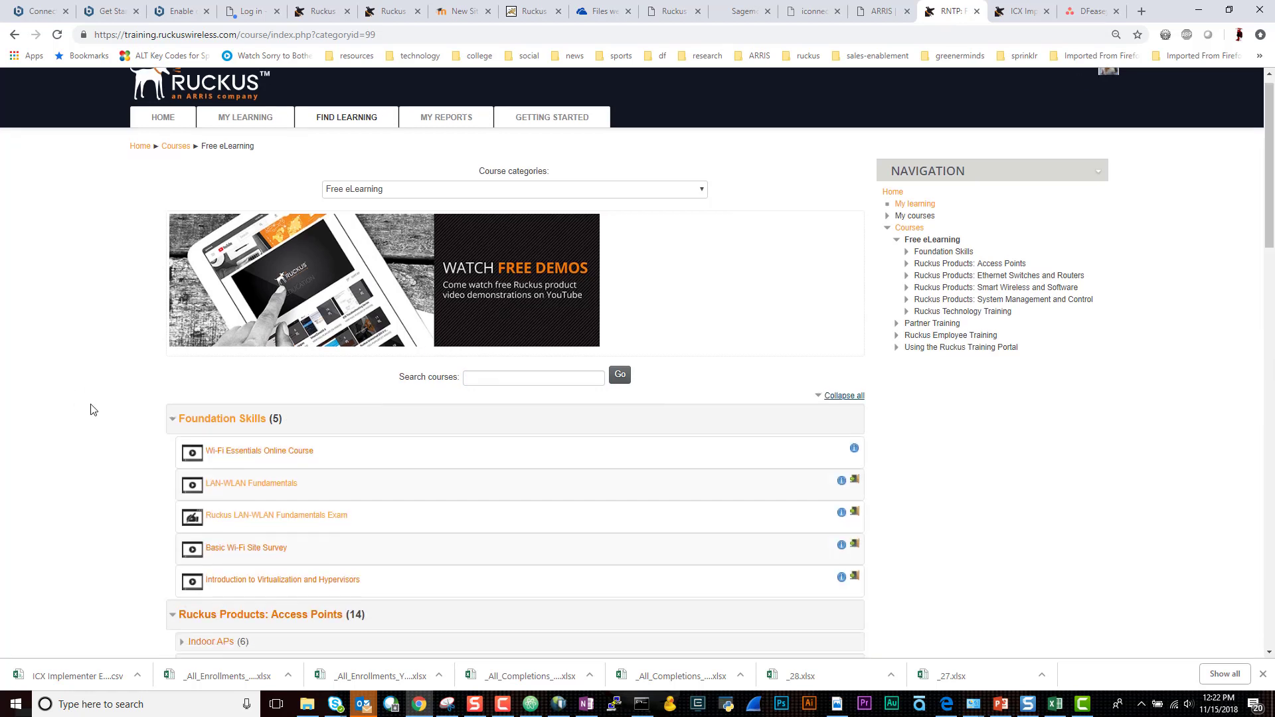
pyautogui.scroll(-1, 91, 410)
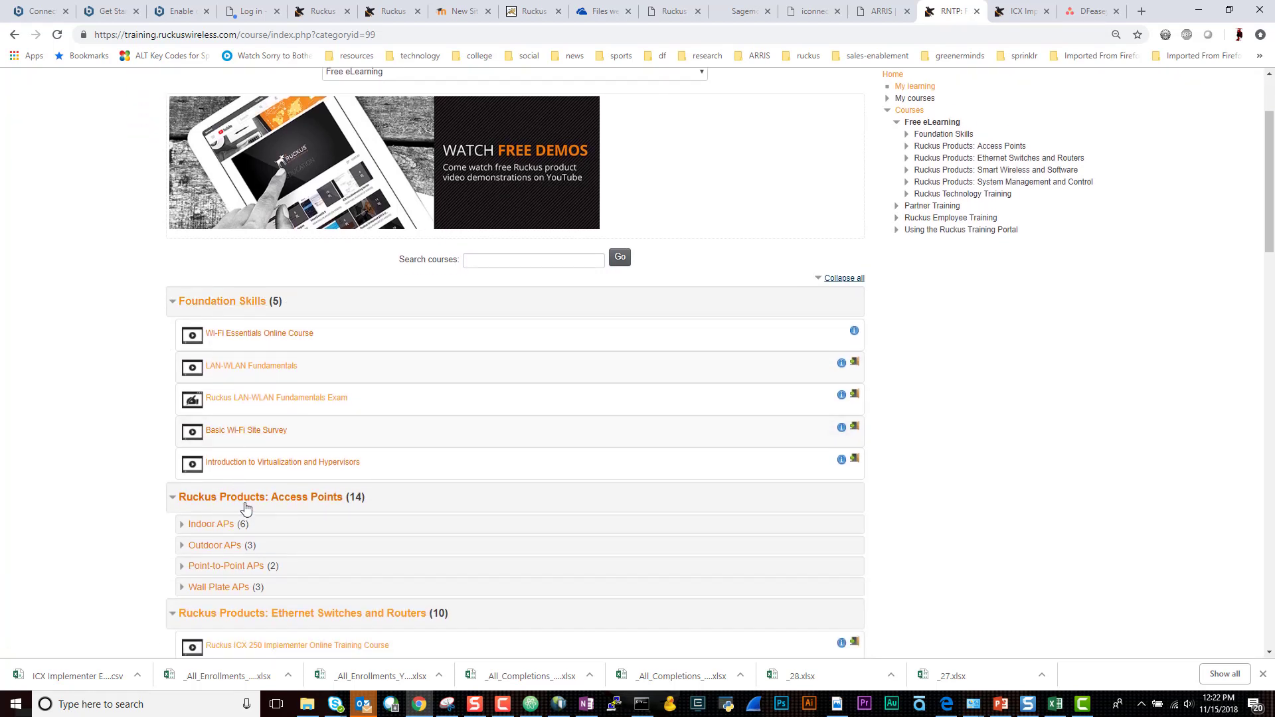
pyautogui.scroll(-1, 129, 402)
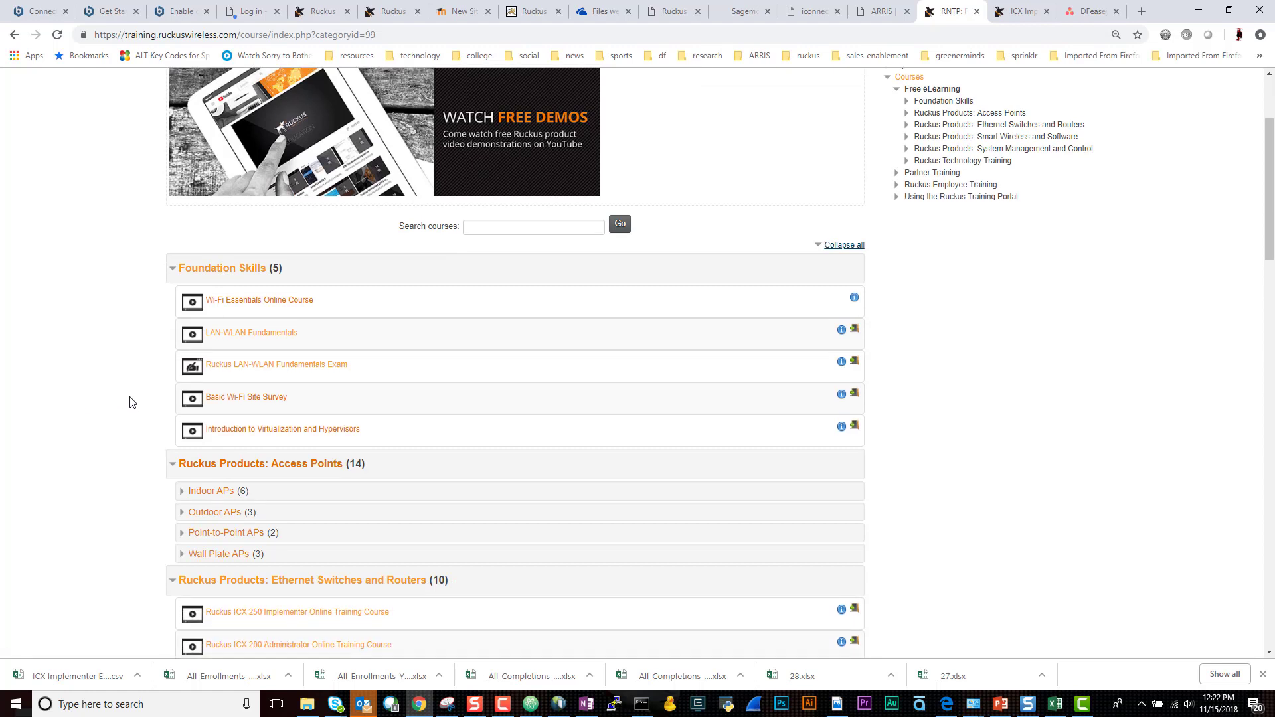
pyautogui.scroll(-2, 130, 403)
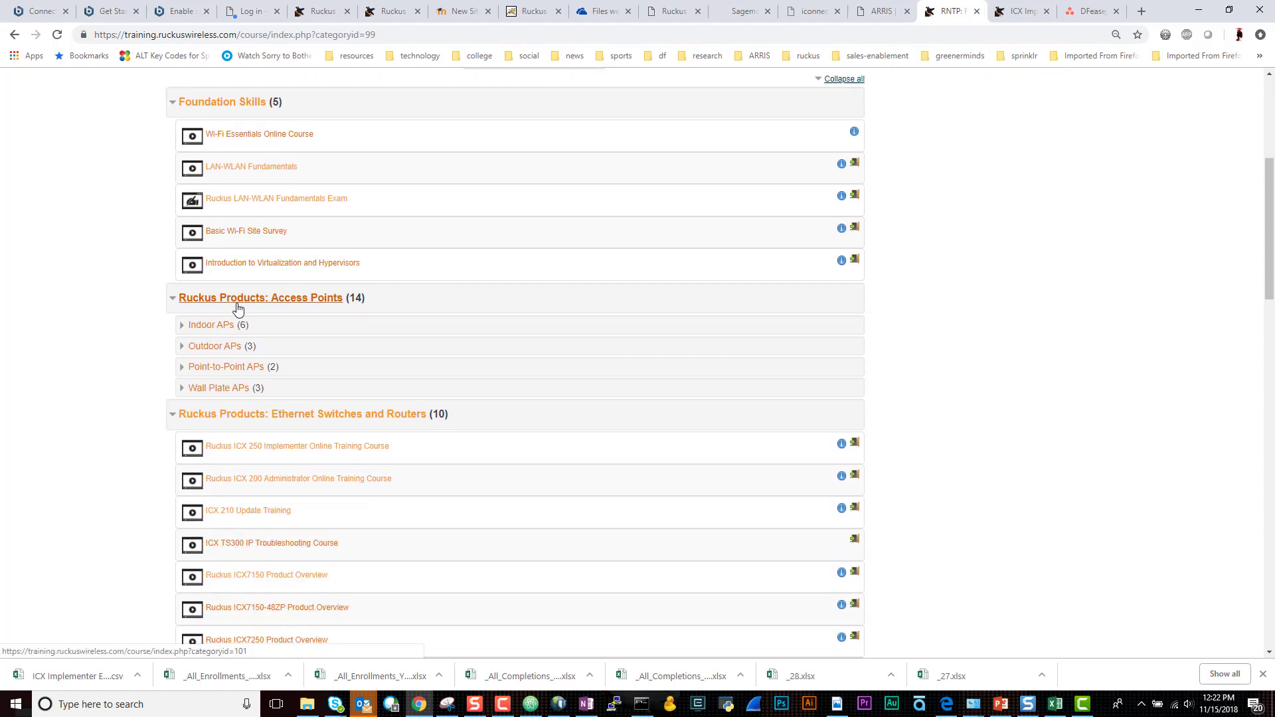
pyautogui.scroll(-2, 150, 404)
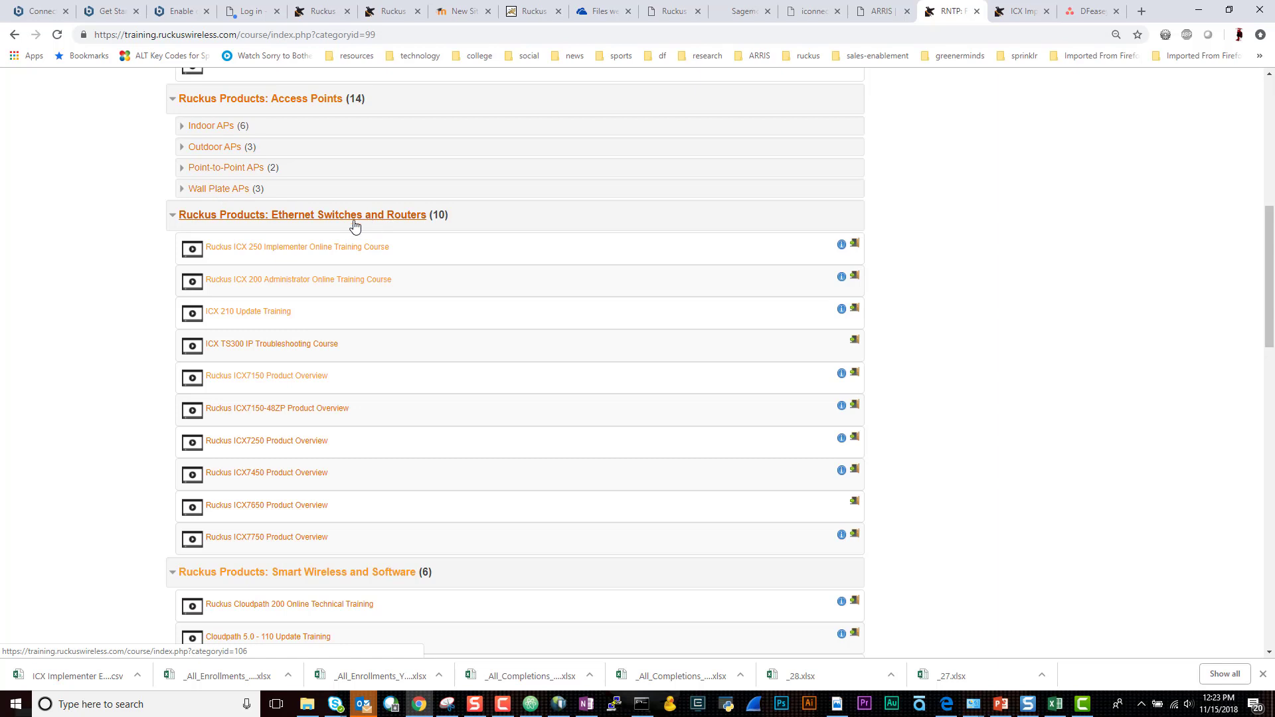
pyautogui.scroll(-2, 128, 457)
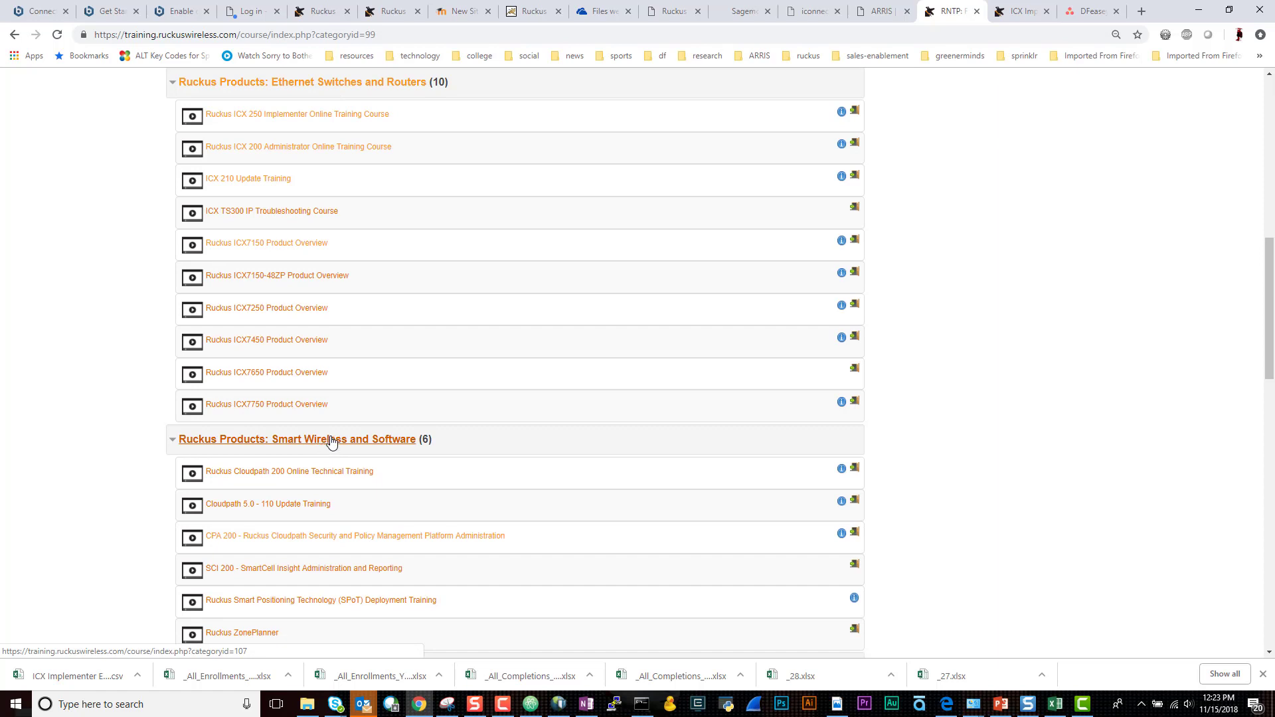
pyautogui.scroll(-6, 126, 427)
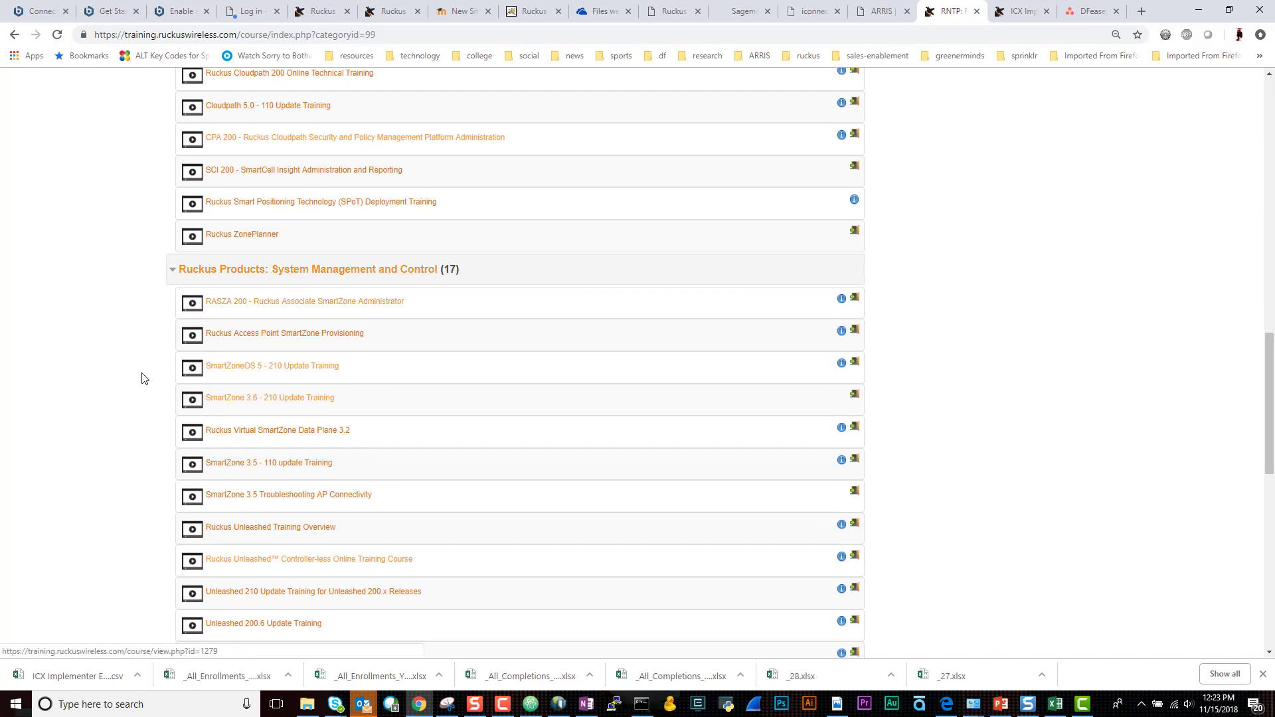
pyautogui.scroll(-2, 143, 379)
pyautogui.scroll(-4, 139, 390)
pyautogui.scroll(-3, 137, 399)
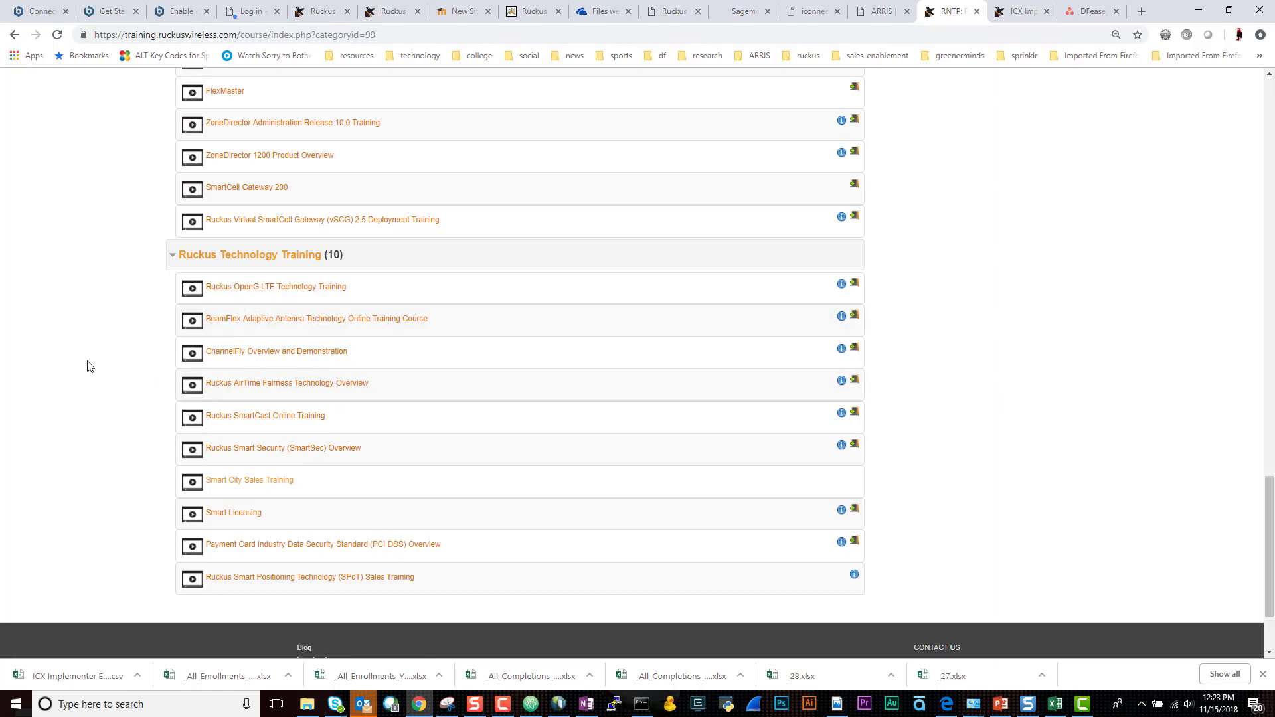
pyautogui.scroll(5, 87, 367)
pyautogui.scroll(10, 87, 367)
pyautogui.scroll(10, 87, 367)
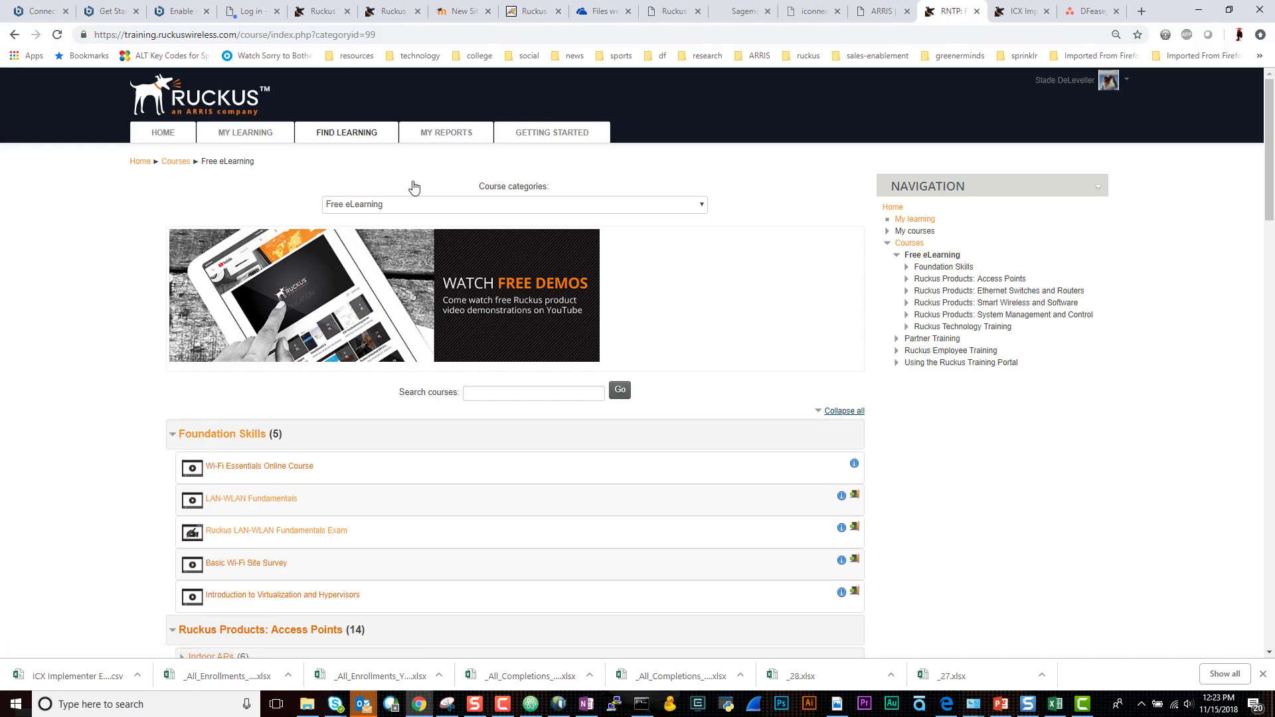
pyautogui.click(702, 208)
pyautogui.scroll(-1, 715, 289)
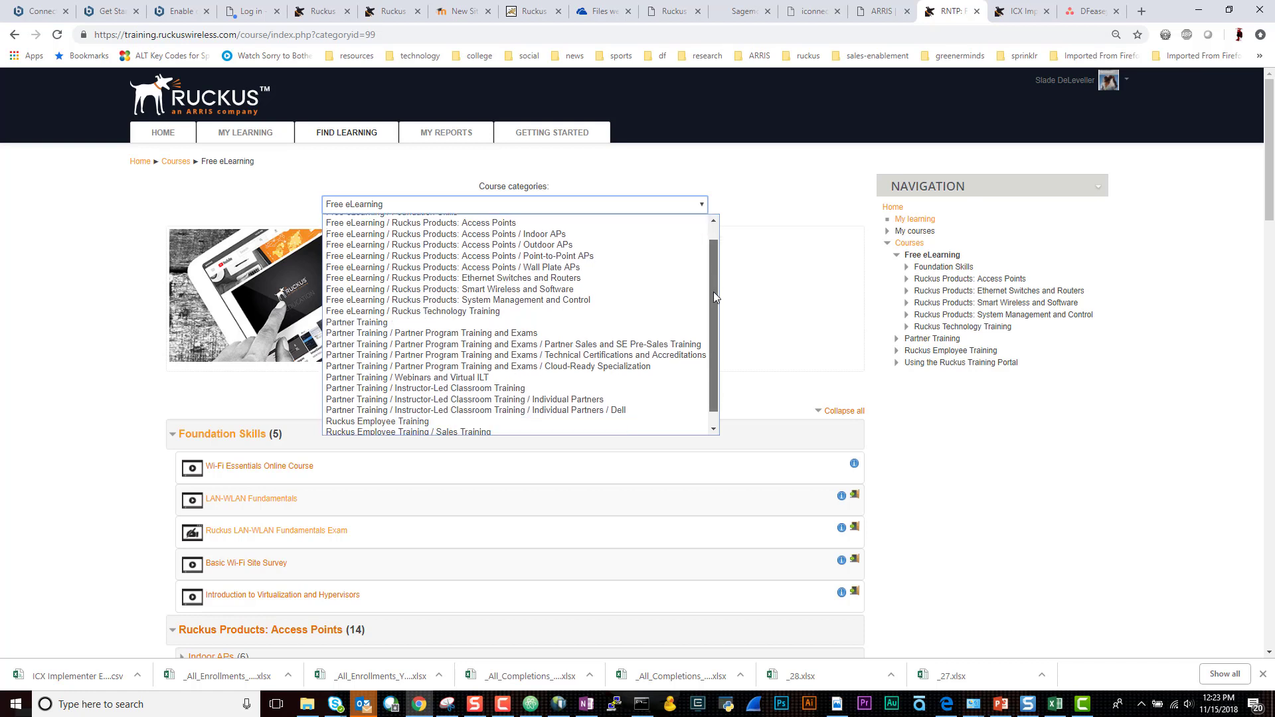
pyautogui.scroll(-1, 715, 261)
pyautogui.scroll(3, 605, 272)
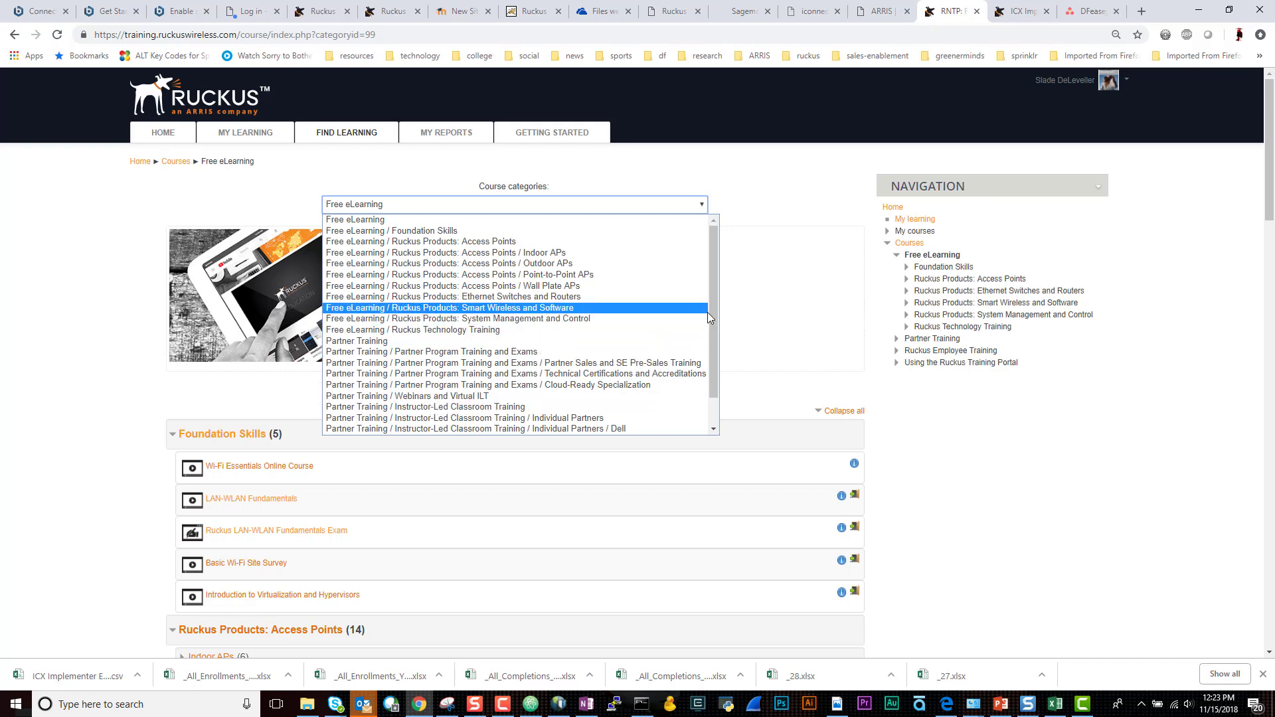
pyautogui.moveTo(716, 318); pyautogui.dragTo(711, 373)
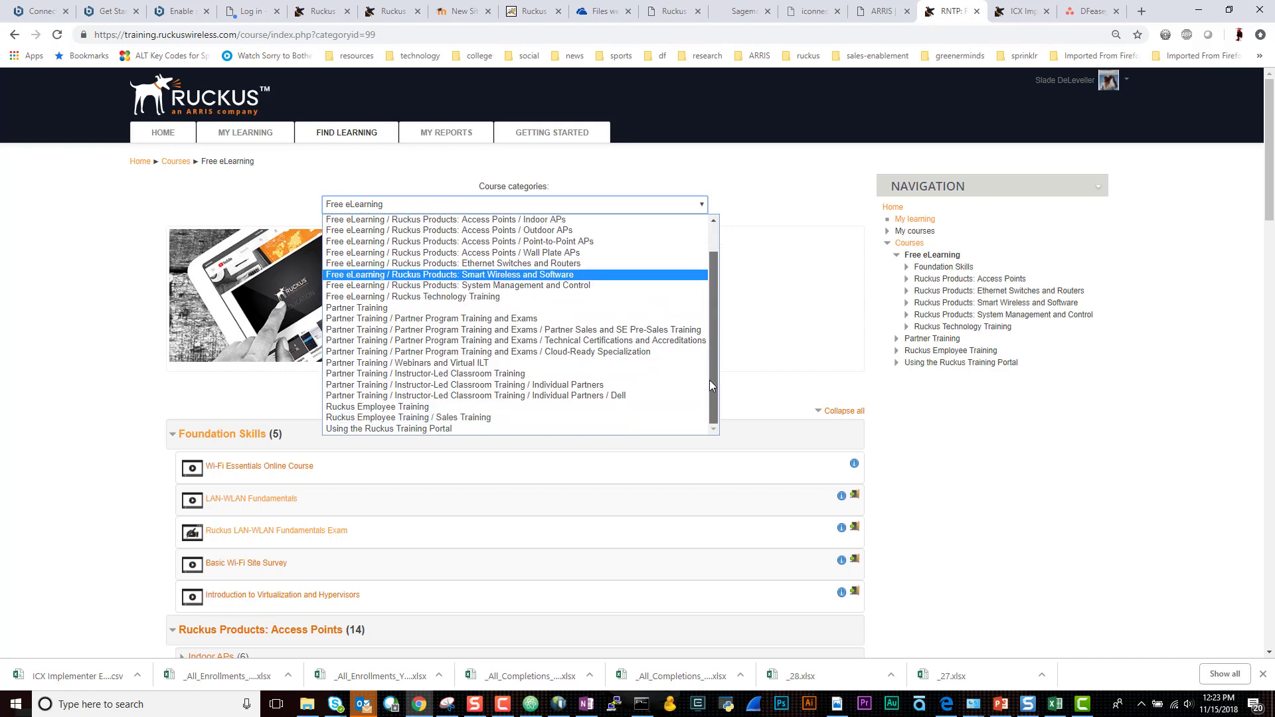
pyautogui.scroll(1, 709, 380)
pyautogui.scroll(-1, 684, 399)
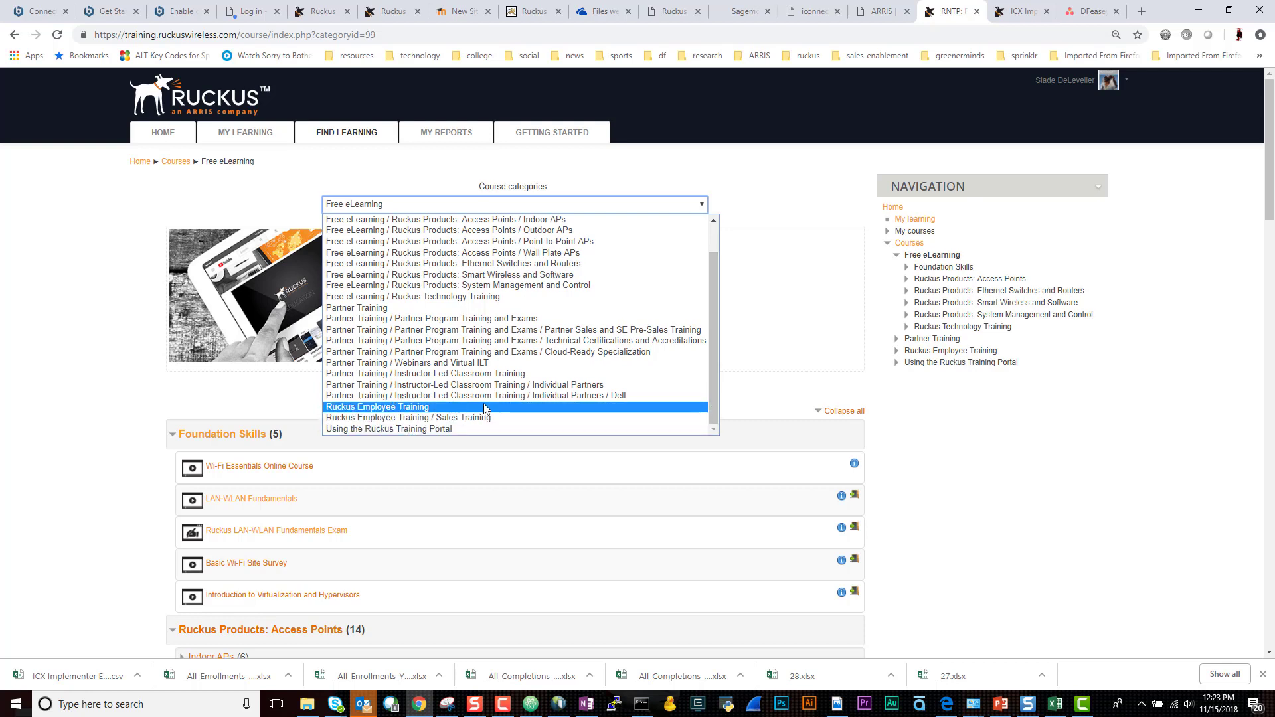
pyautogui.scroll(1, 707, 257)
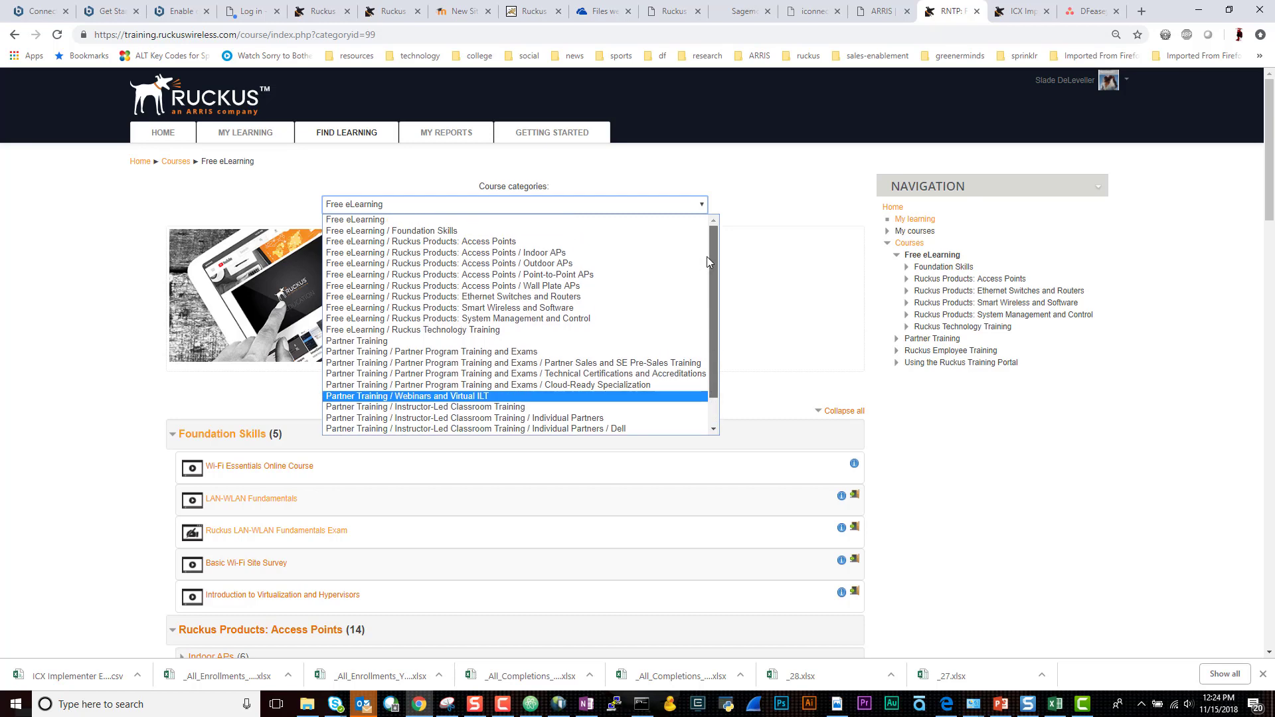
pyautogui.click(754, 223)
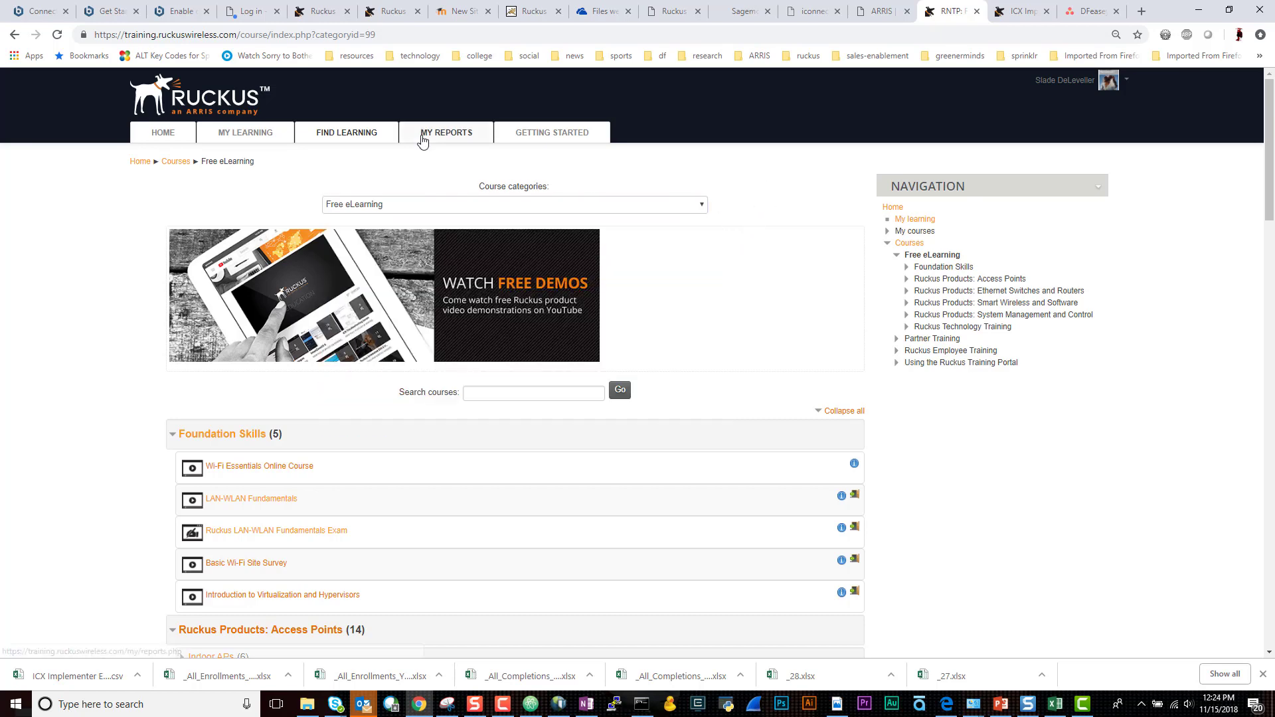
# Go home, view the What's New report of 85 new courses, then return home.
pyautogui.click(139, 161)
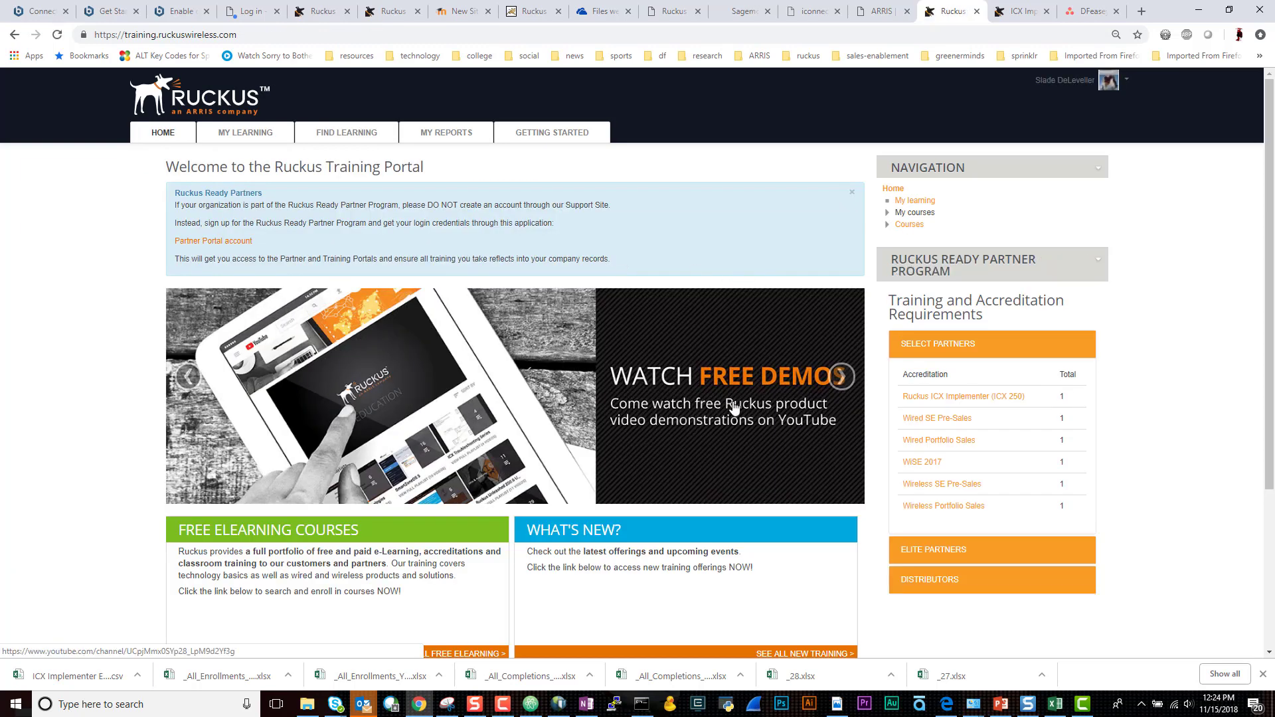
pyautogui.scroll(-2, 734, 408)
pyautogui.click(808, 529)
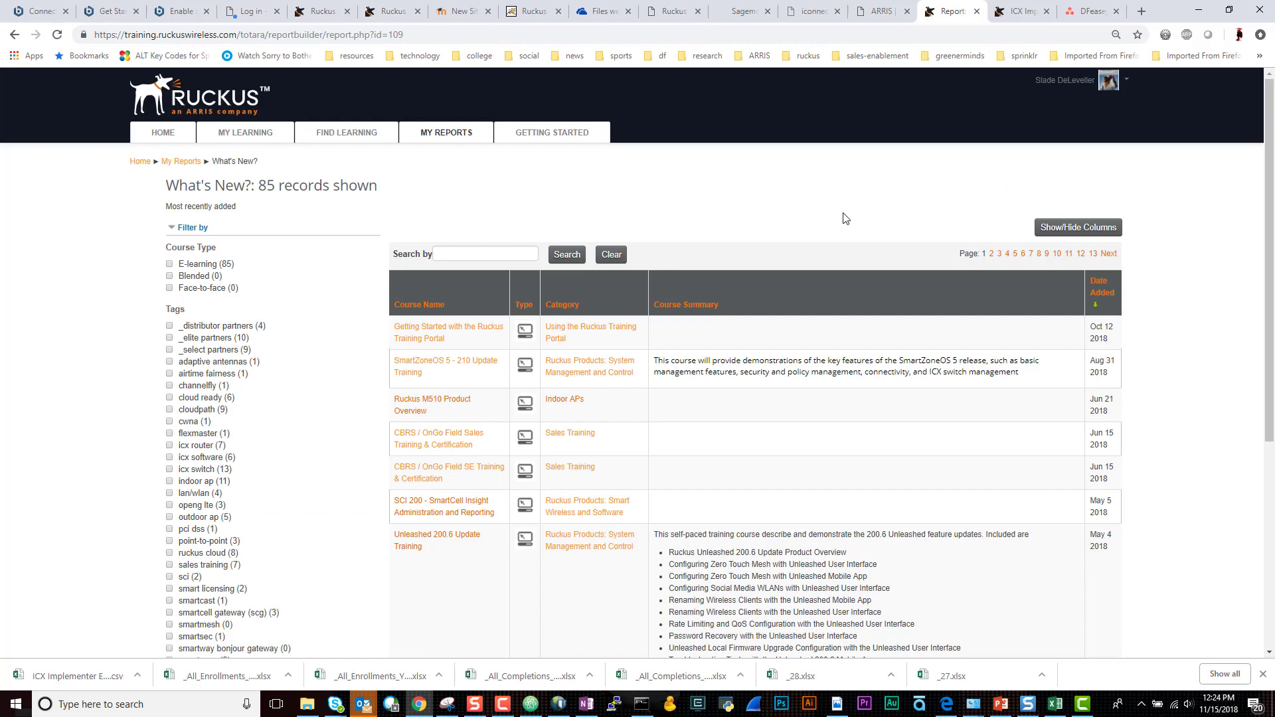
pyautogui.click(440, 134)
pyautogui.click(222, 213)
pyautogui.click(140, 160)
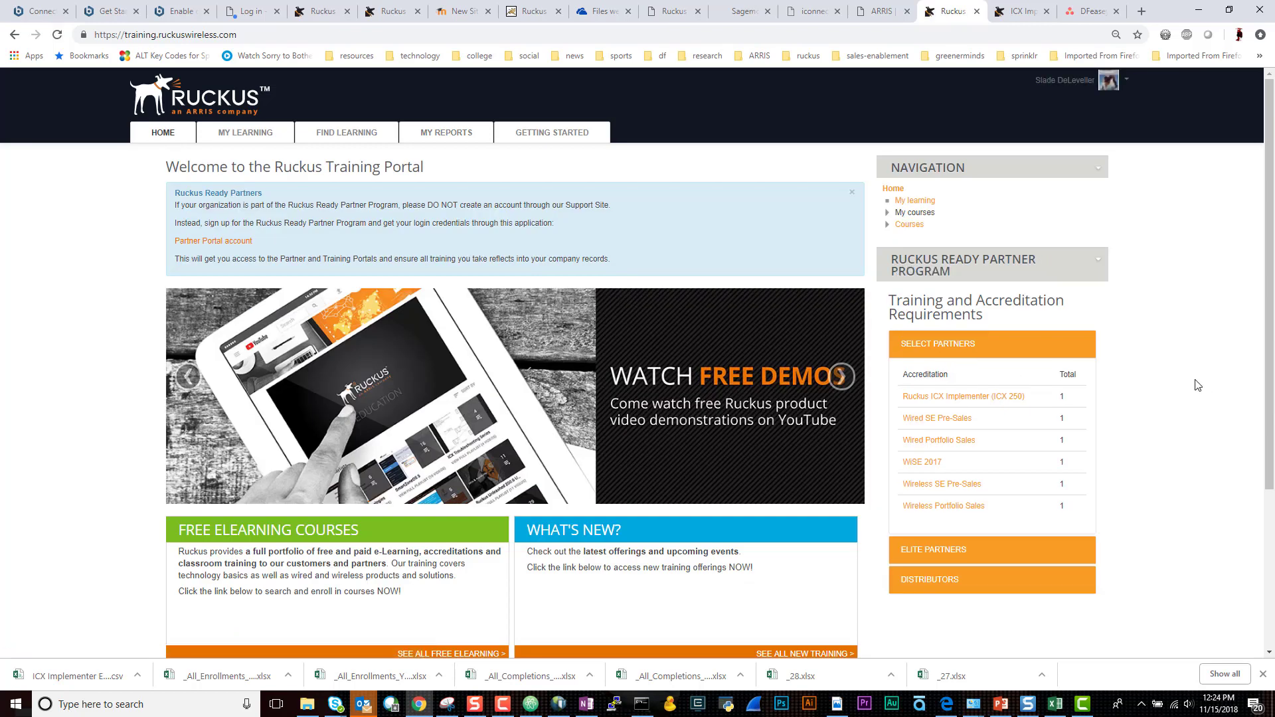
pyautogui.click(964, 346)
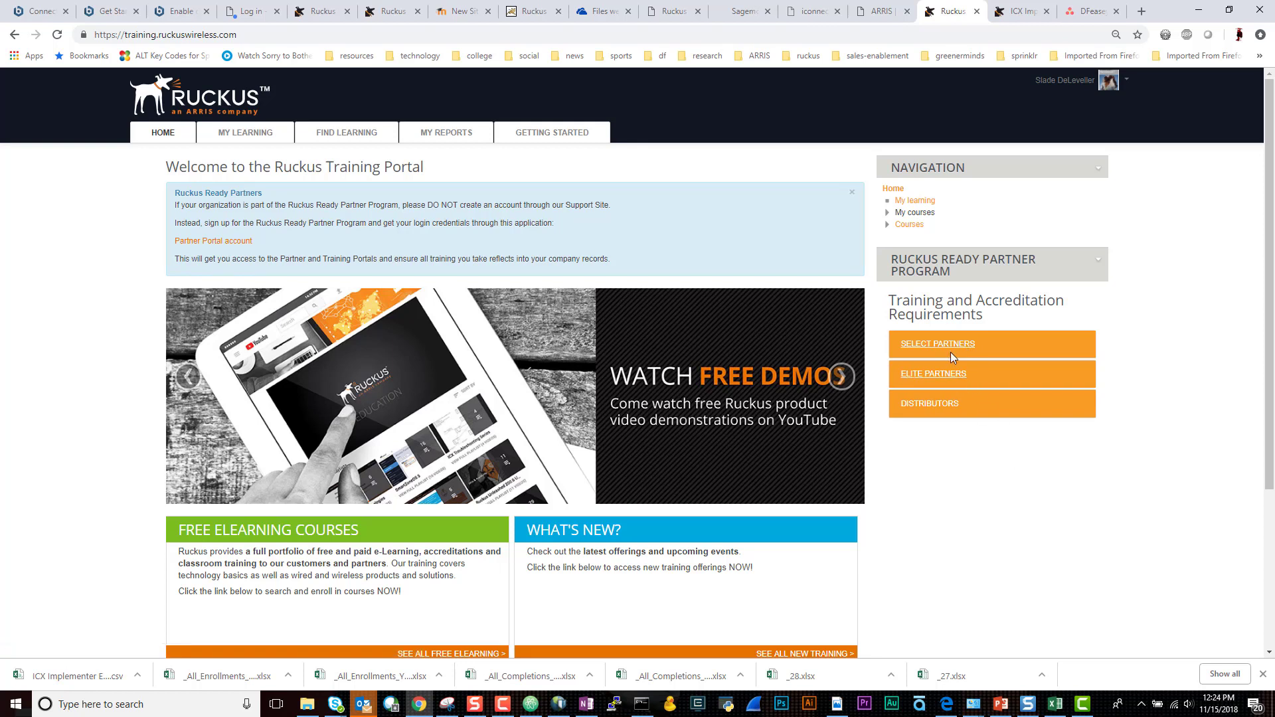
pyautogui.click(948, 344)
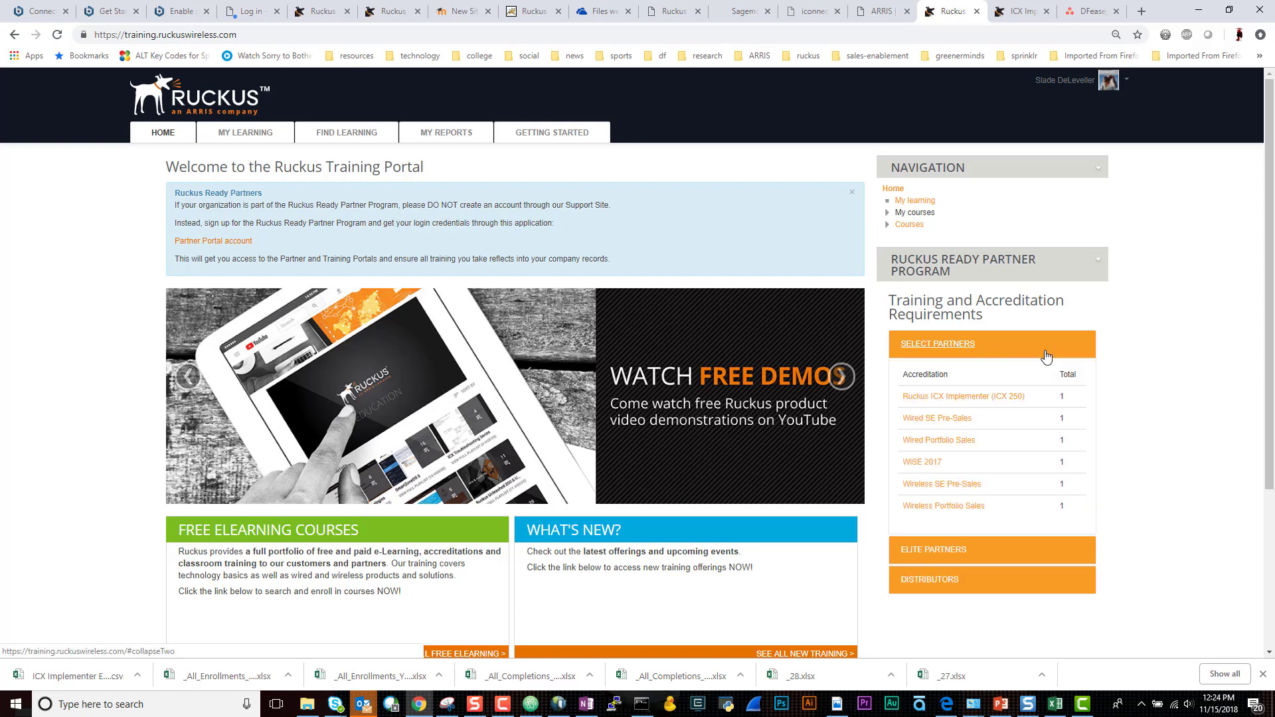
pyautogui.click(934, 550)
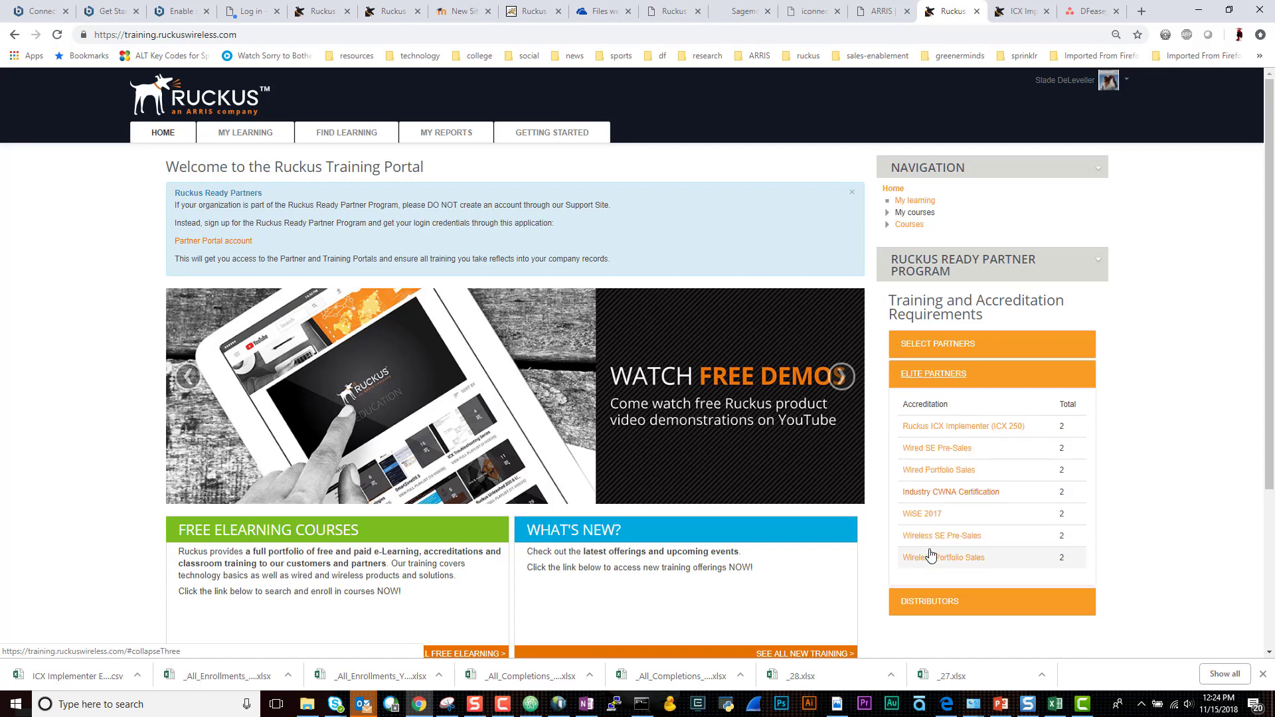
pyautogui.click(931, 604)
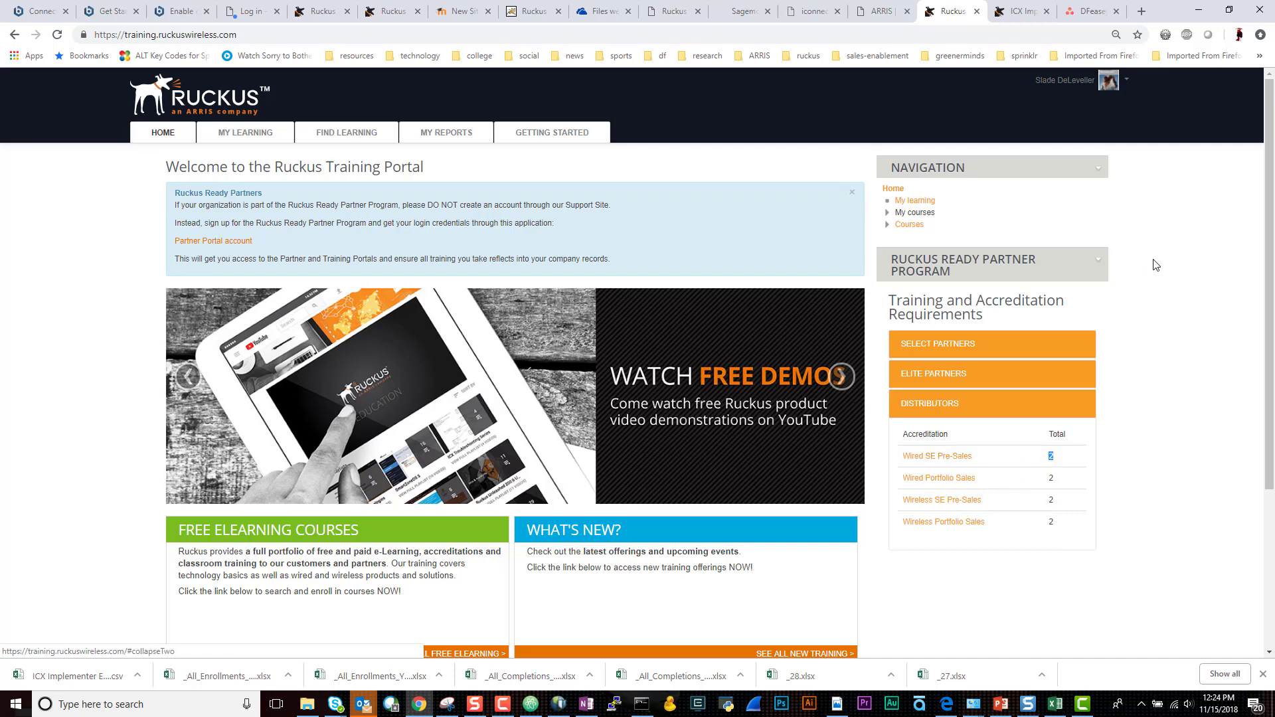
pyautogui.click(938, 343)
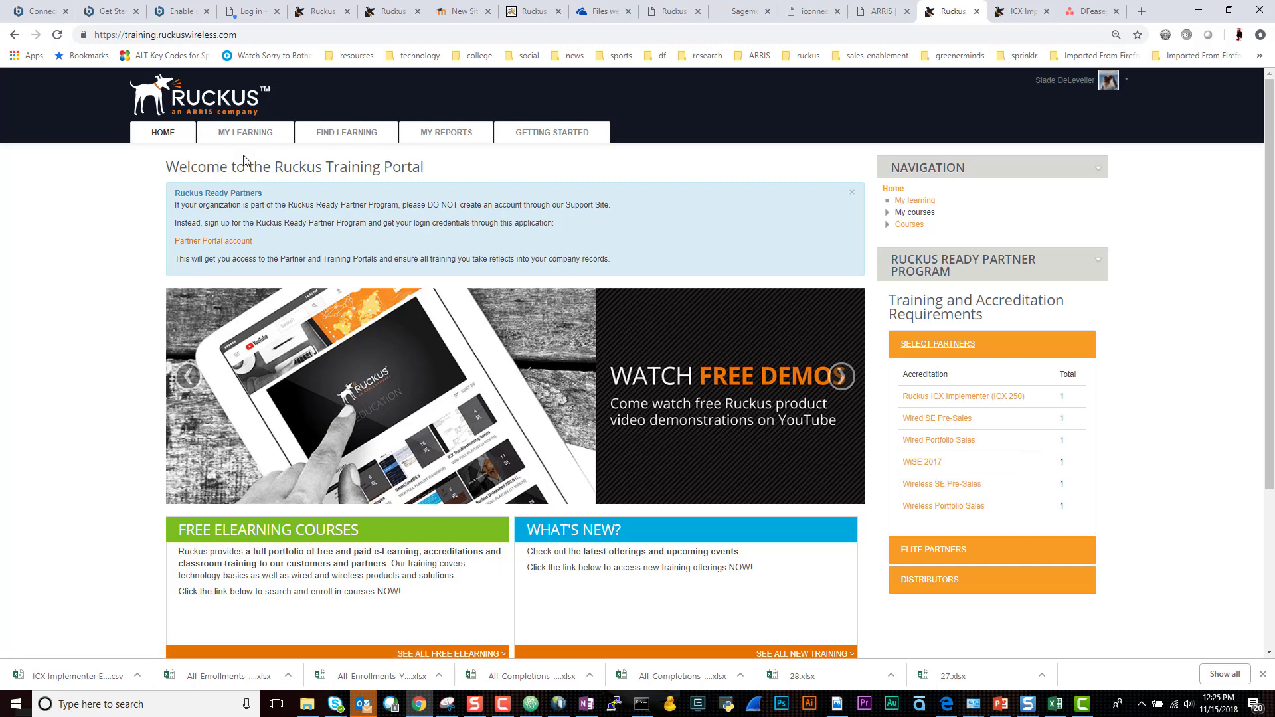
# Search courses for smartmesh, then smartzone (12 of 85), and clear the search.
pyautogui.moveTo(346, 133)
pyautogui.click(335, 161)
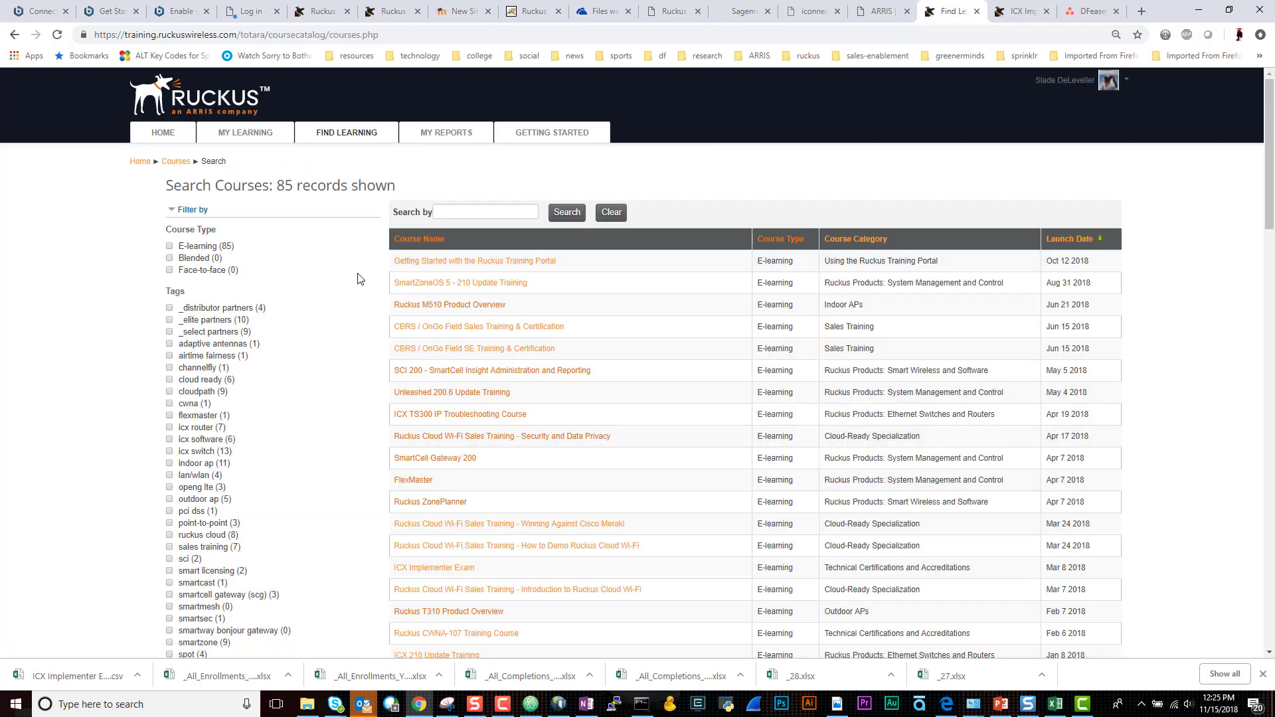
pyautogui.click(466, 212)
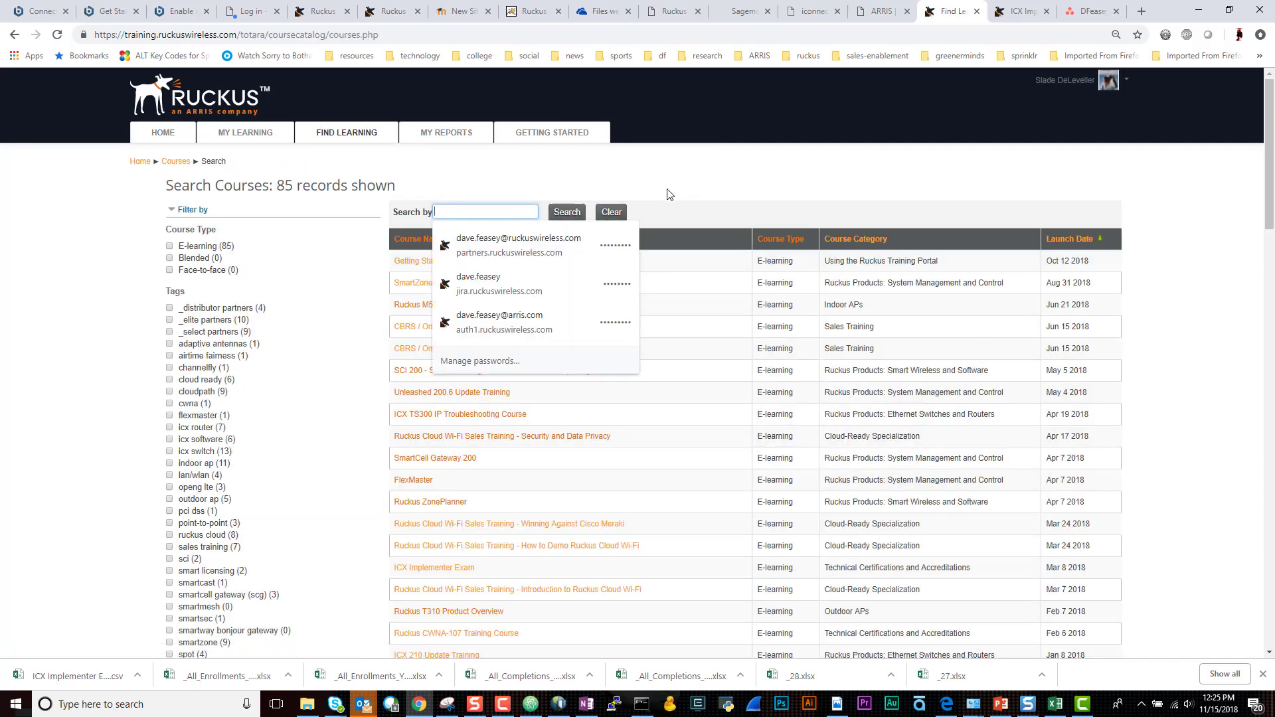
pyautogui.write('S')
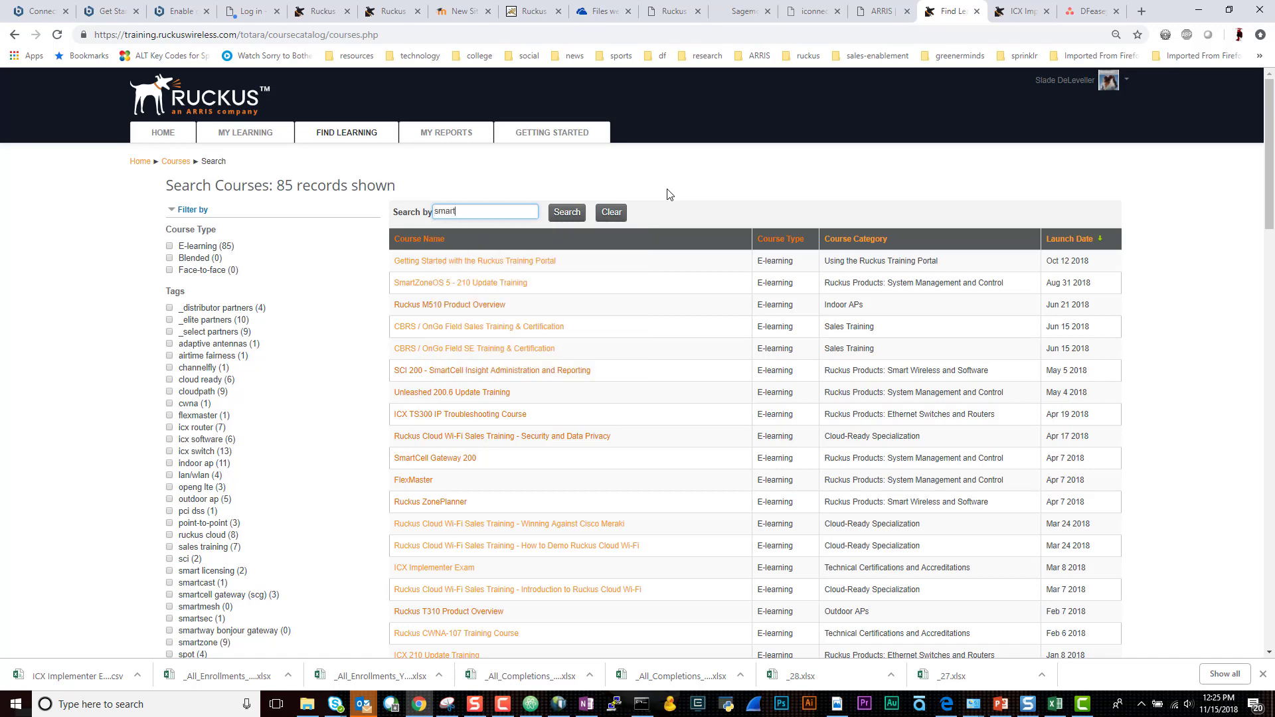
pyautogui.write('sh')
pyautogui.press('Return')
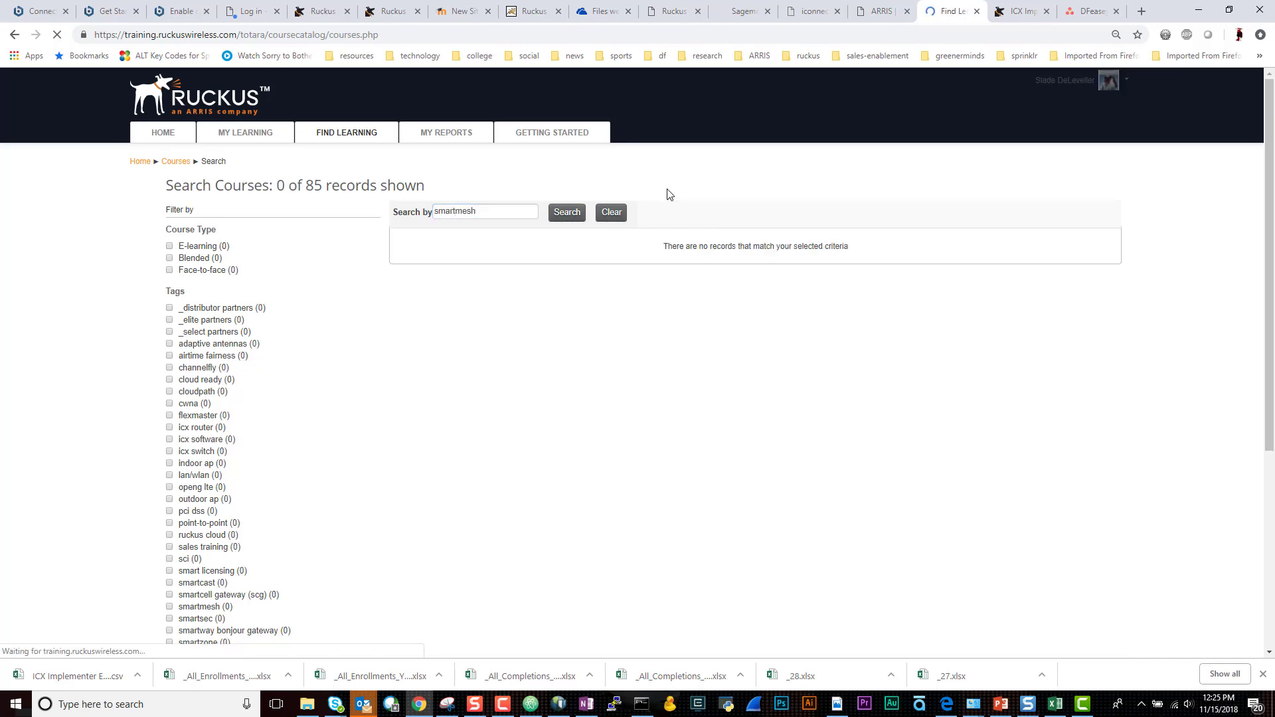
pyautogui.moveTo(485, 208); pyautogui.dragTo(445, 211)
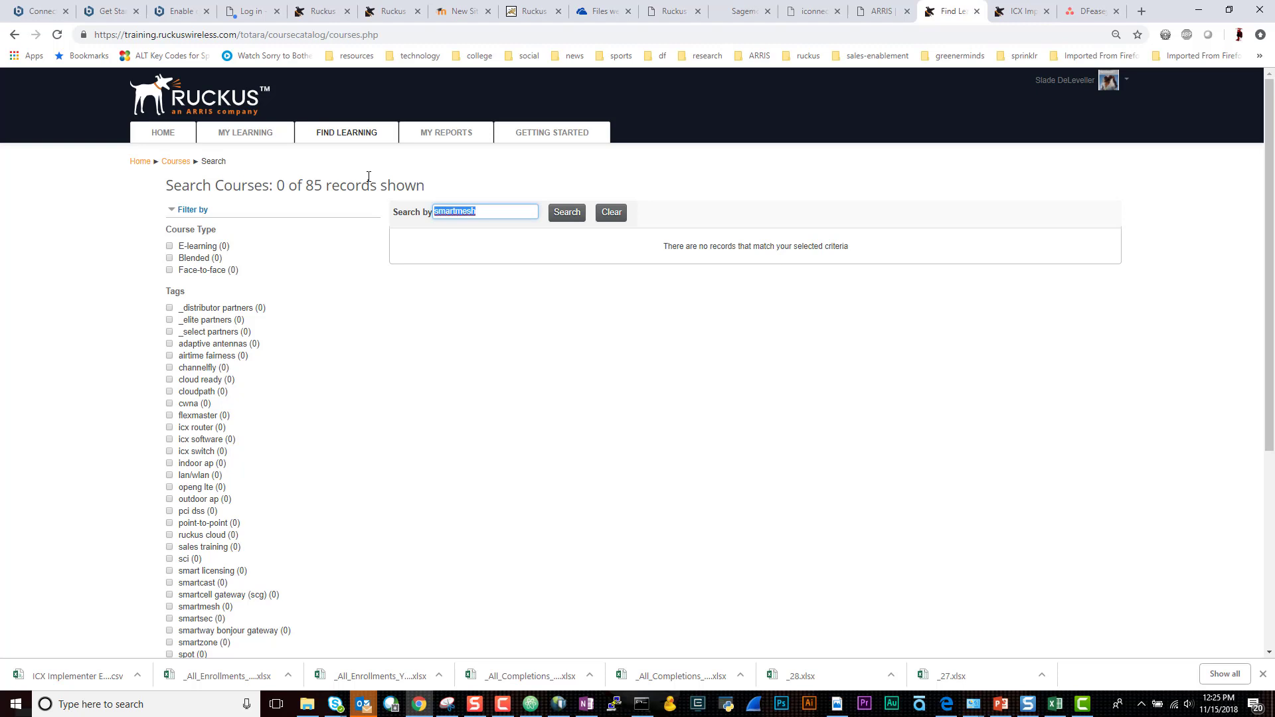
pyautogui.write('s')
pyautogui.write('e')
pyautogui.press('Return')
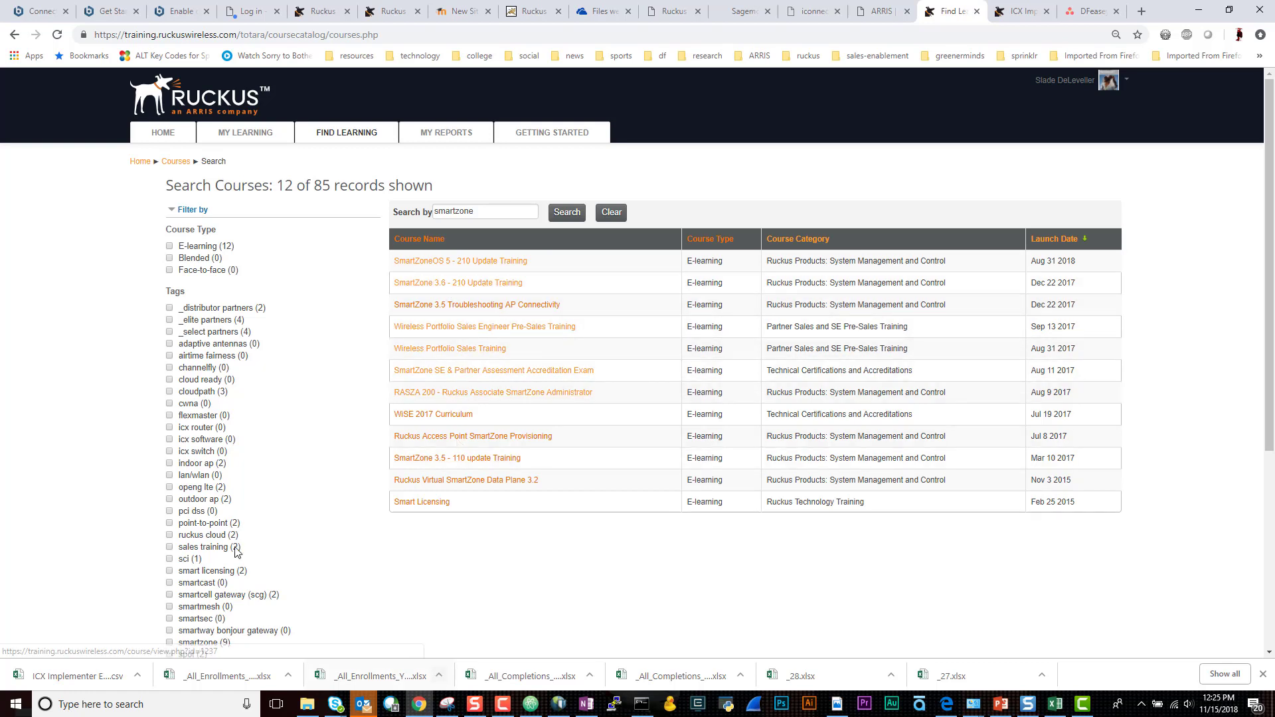
pyautogui.scroll(-2, 122, 454)
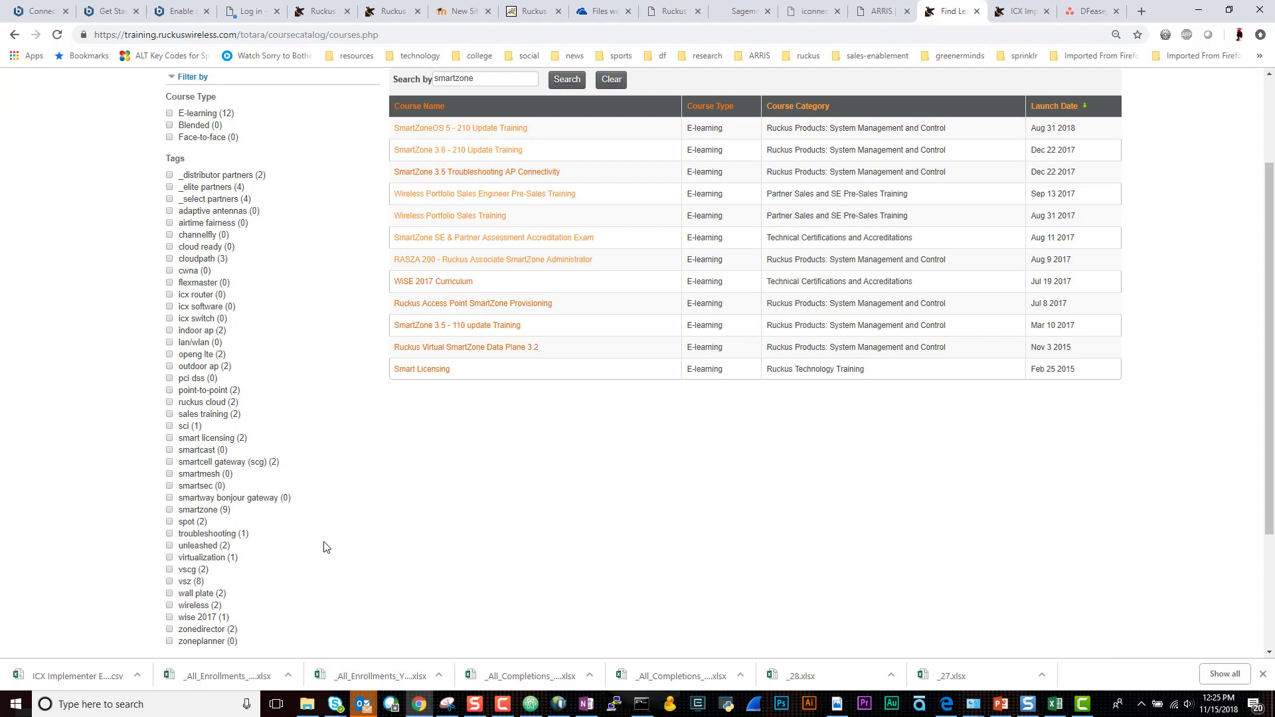
pyautogui.scroll(2, 563, 241)
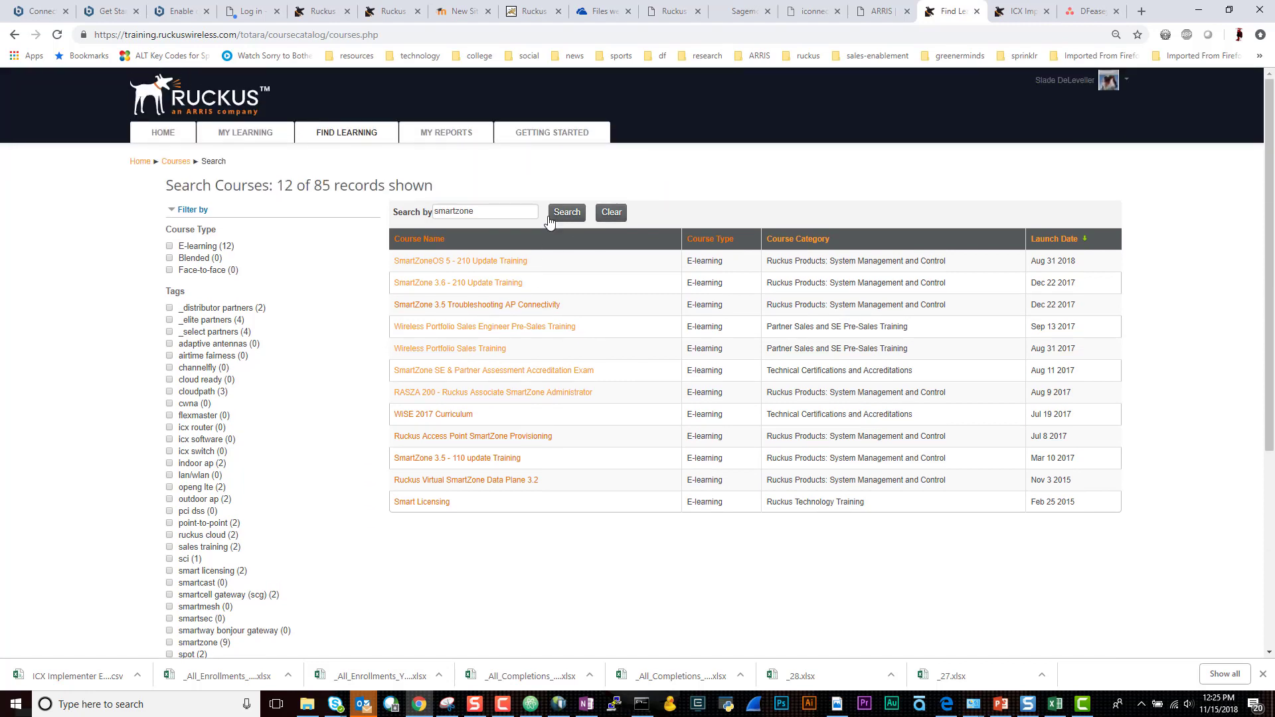
pyautogui.click(608, 213)
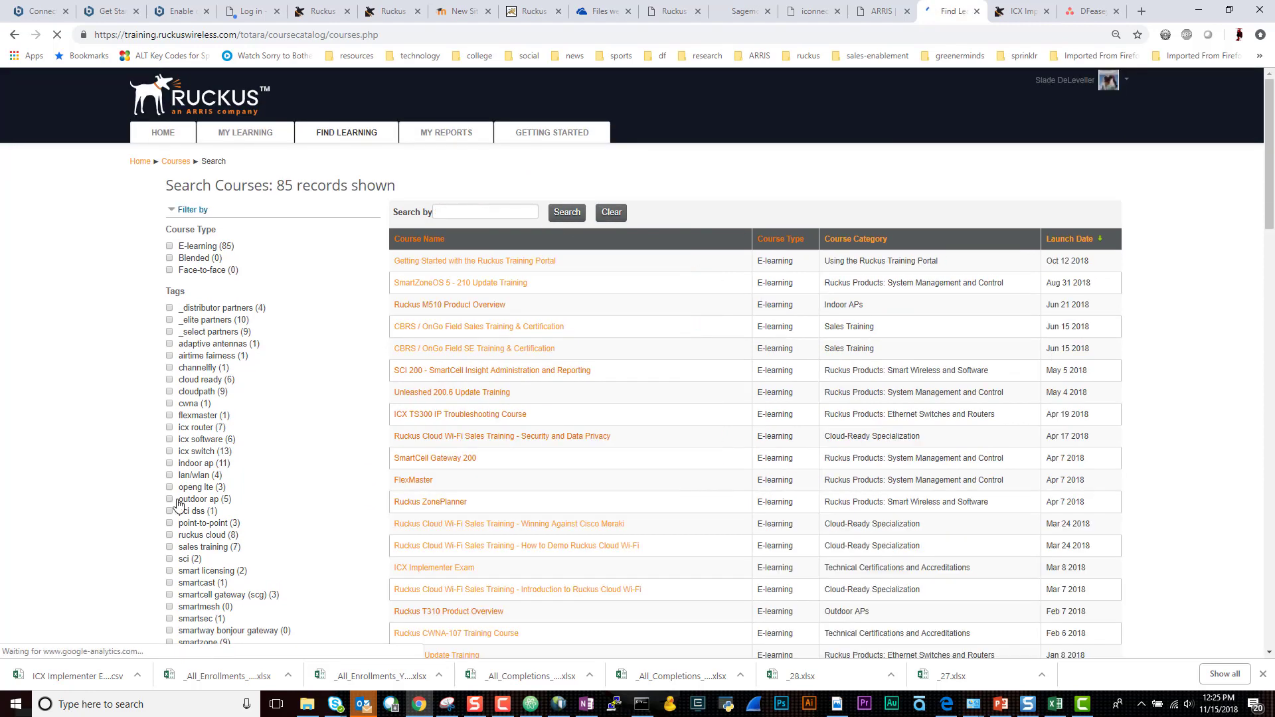
# Try then untick airtime fairness and outdoor ap, then filter by _distributor, _elite and _select partners.
pyautogui.click(170, 356)
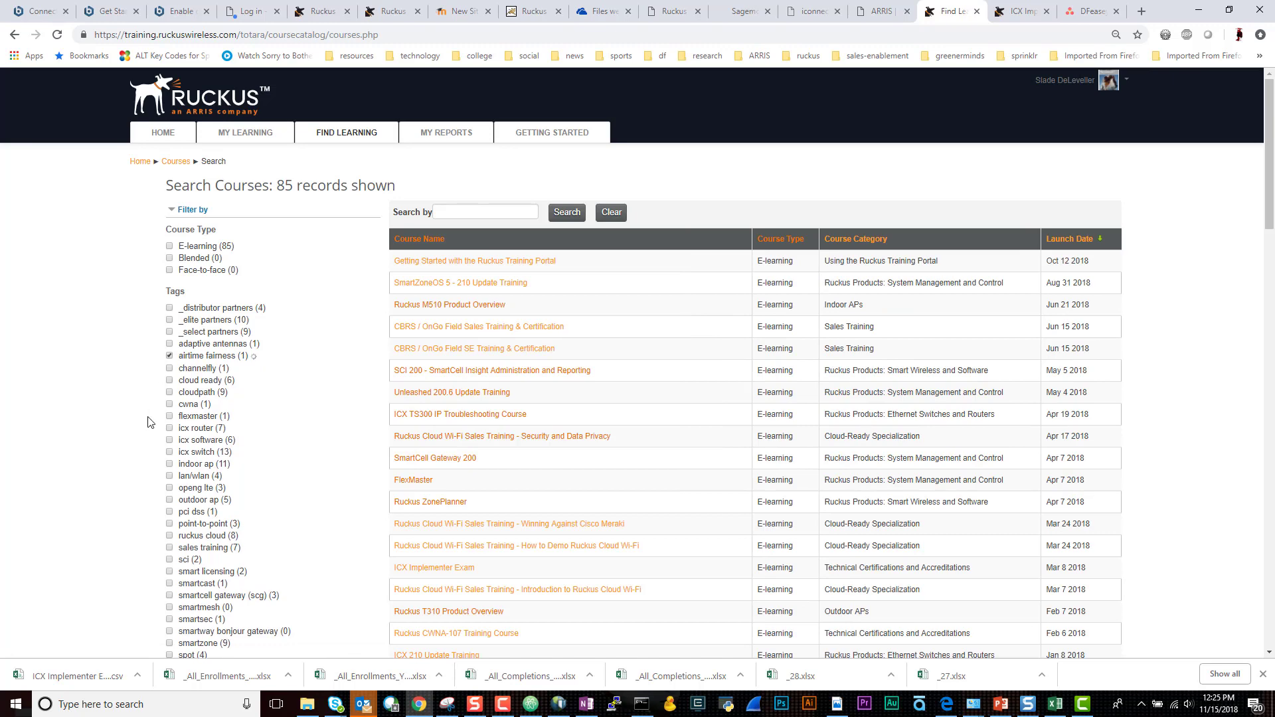
pyautogui.click(169, 499)
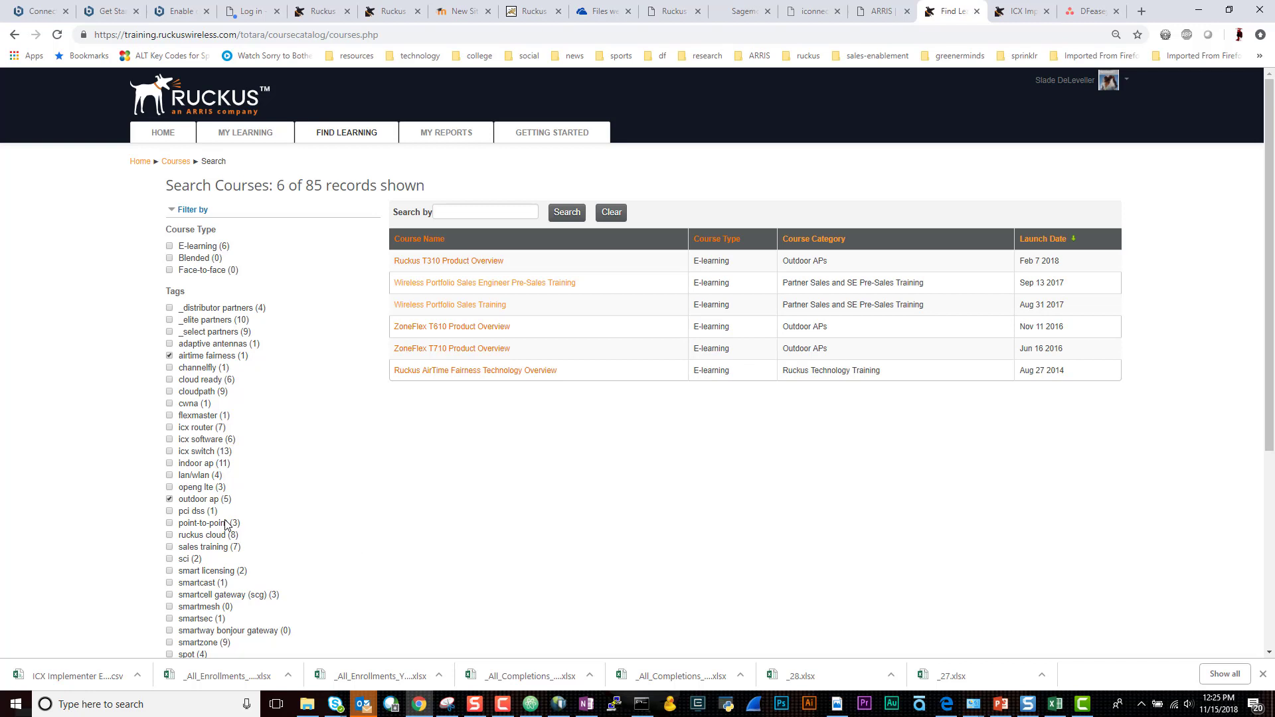
pyautogui.click(170, 499)
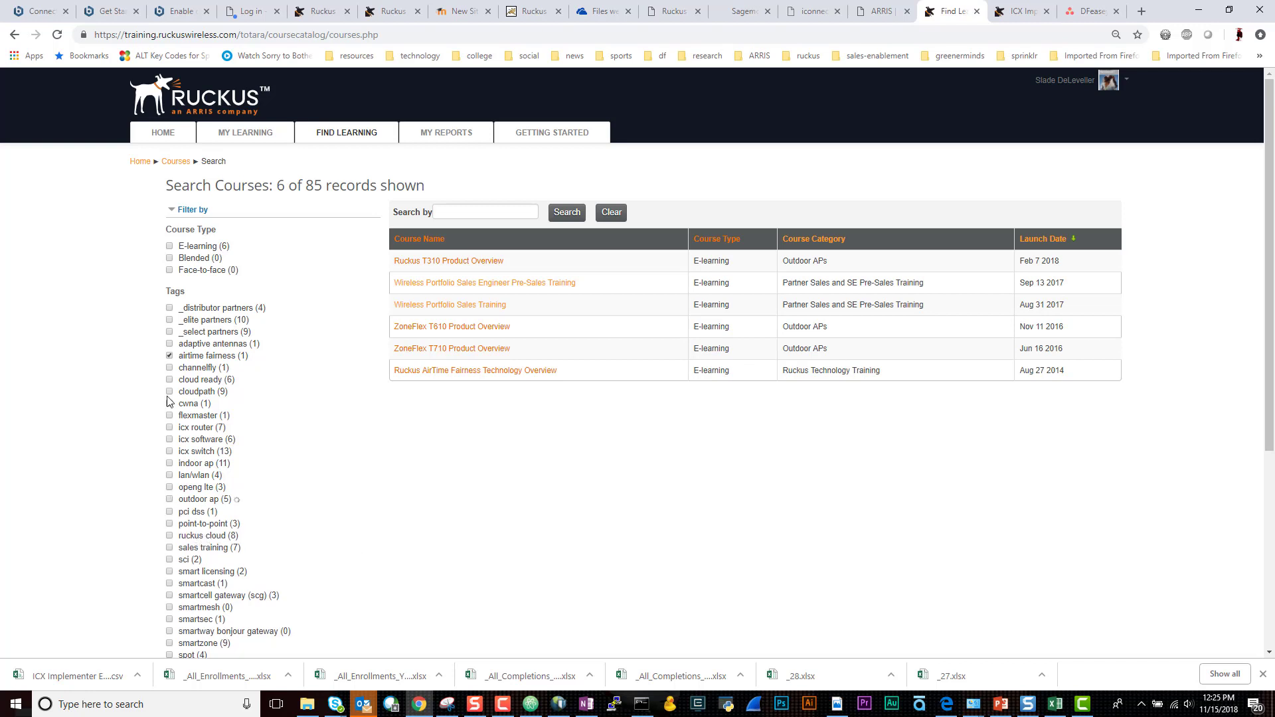
pyautogui.click(169, 355)
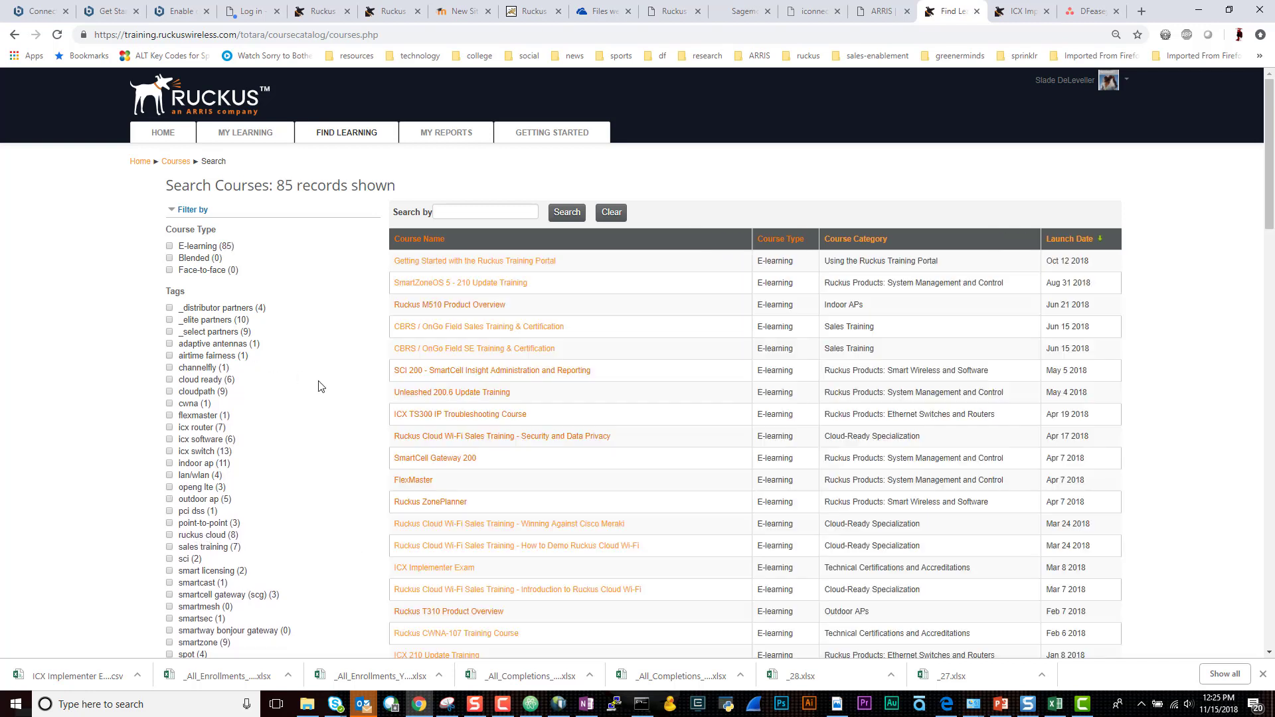
pyautogui.click(169, 309)
pyautogui.click(169, 319)
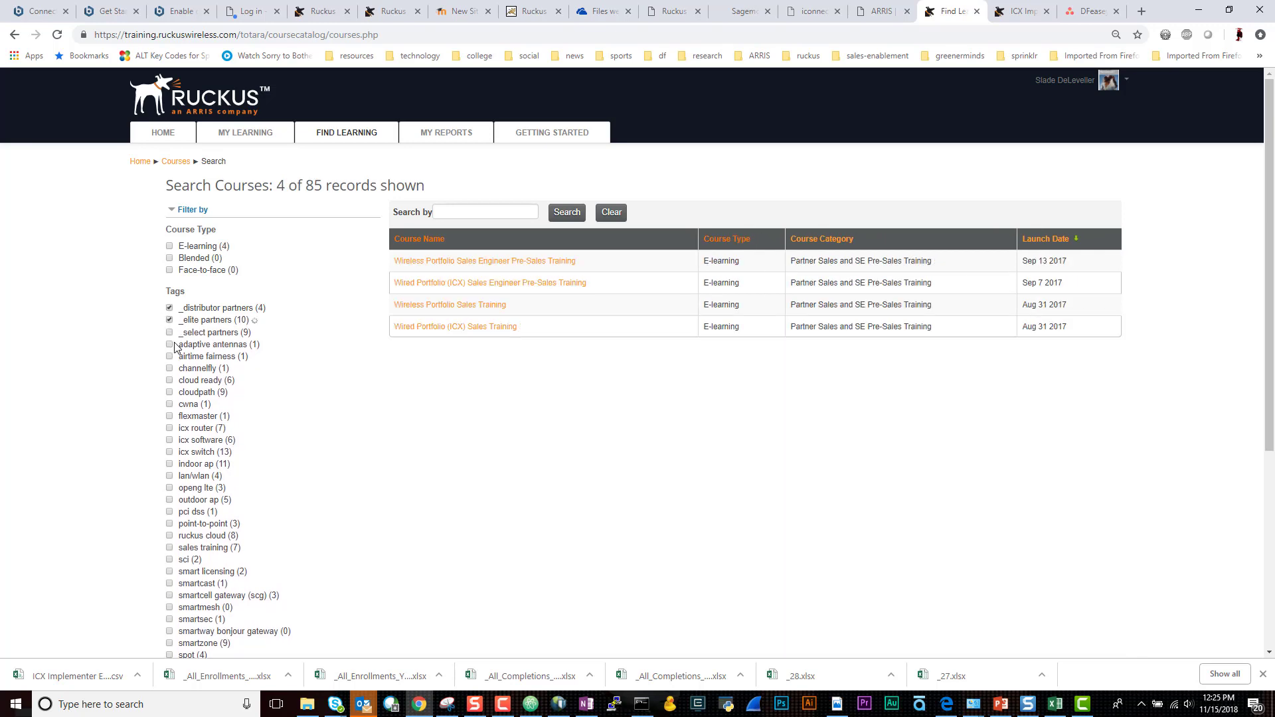
pyautogui.click(170, 331)
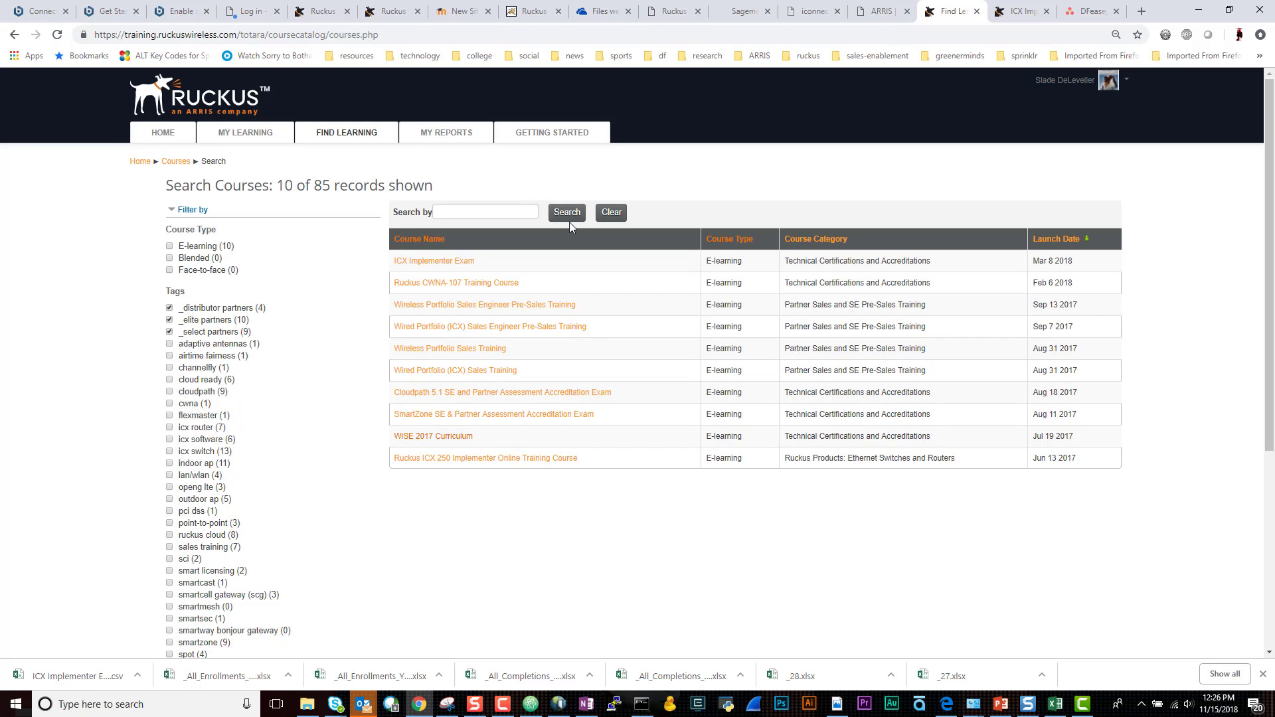
# Go home, open the course catalog, and return via the Home breadcrumb.
pyautogui.click(164, 135)
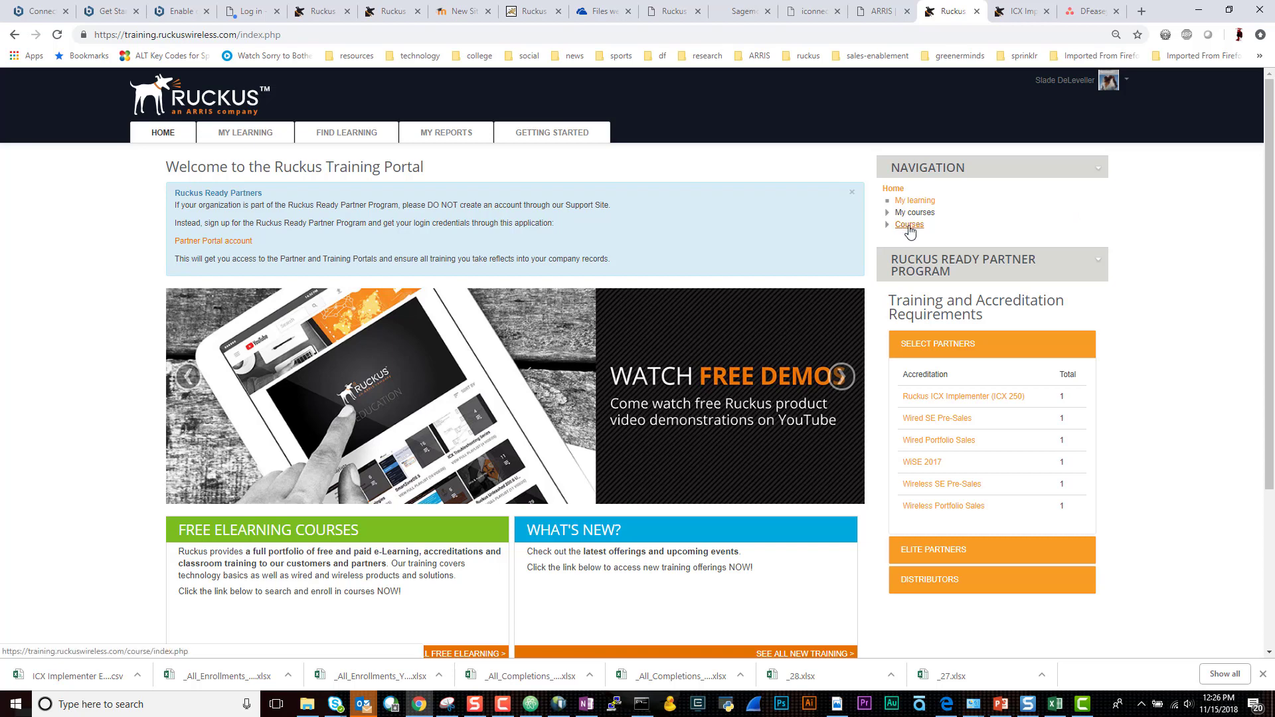
pyautogui.click(909, 225)
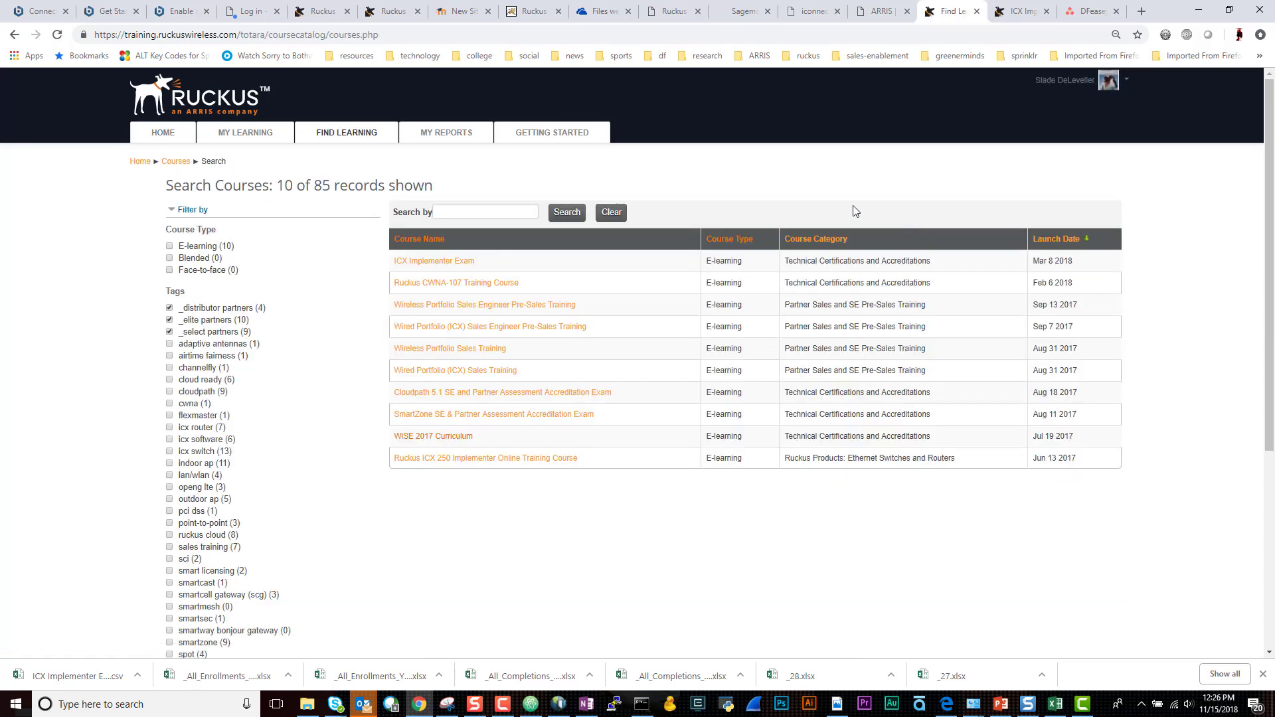
pyautogui.click(137, 163)
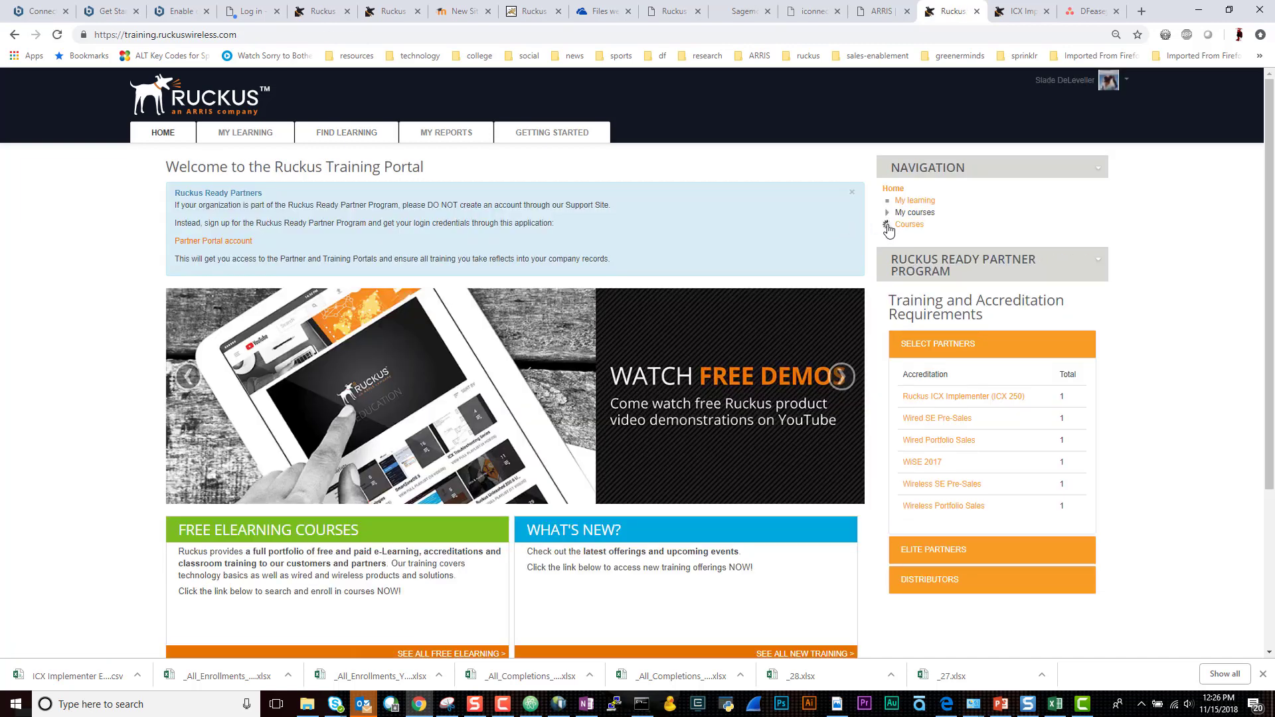
# Expand Free eLearning > Ruckus Products: Access Points > Indoor APs to show six indoor AP courses.
pyautogui.click(894, 239)
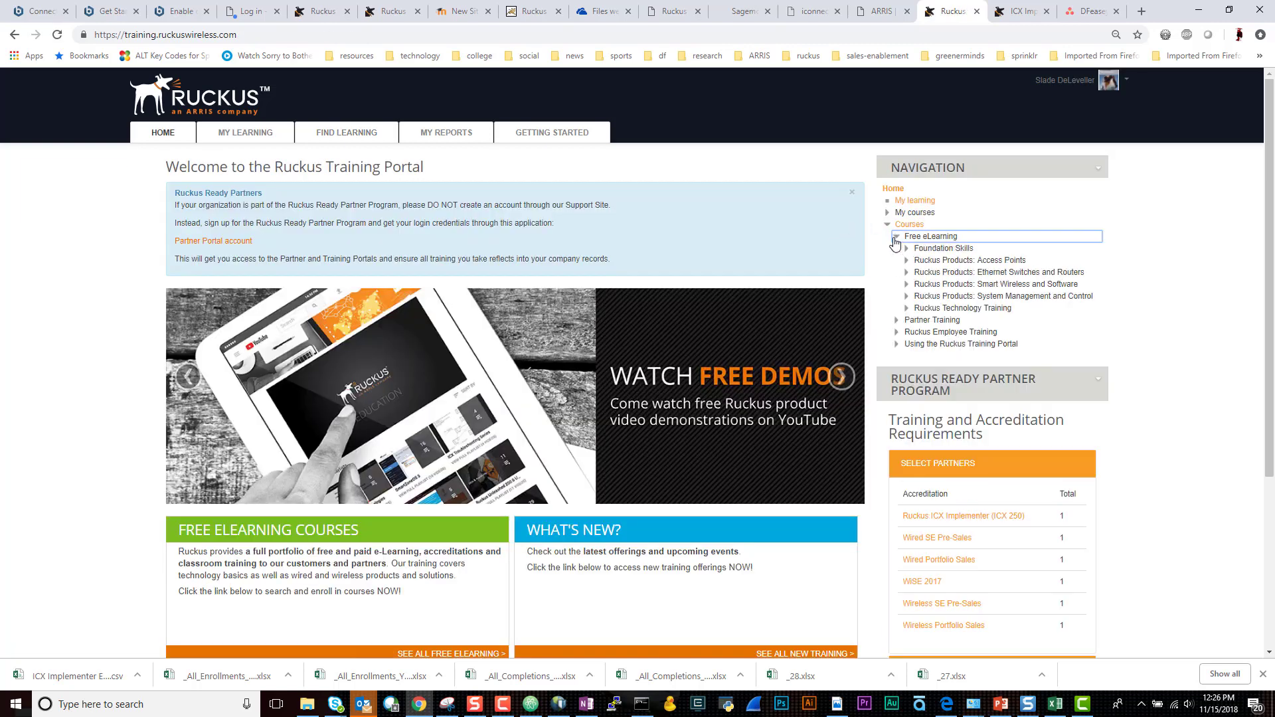
pyautogui.click(906, 260)
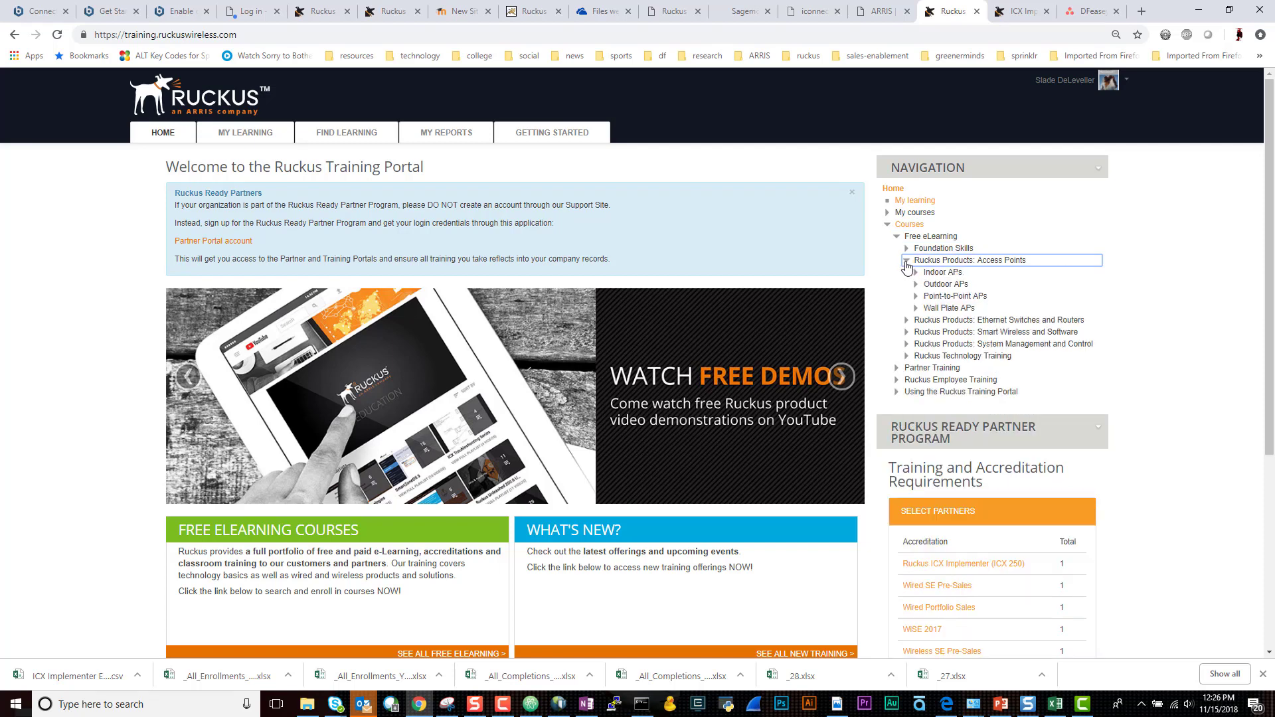
pyautogui.click(915, 272)
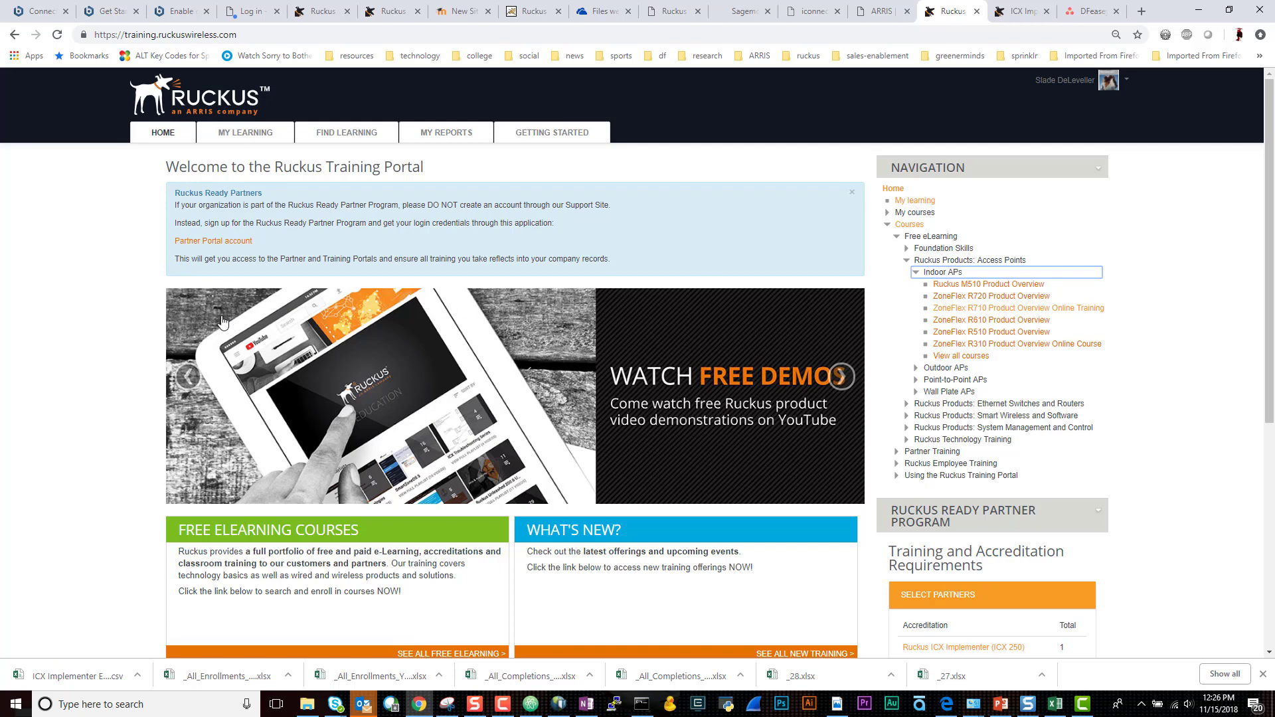
pyautogui.scroll(-3, 92, 326)
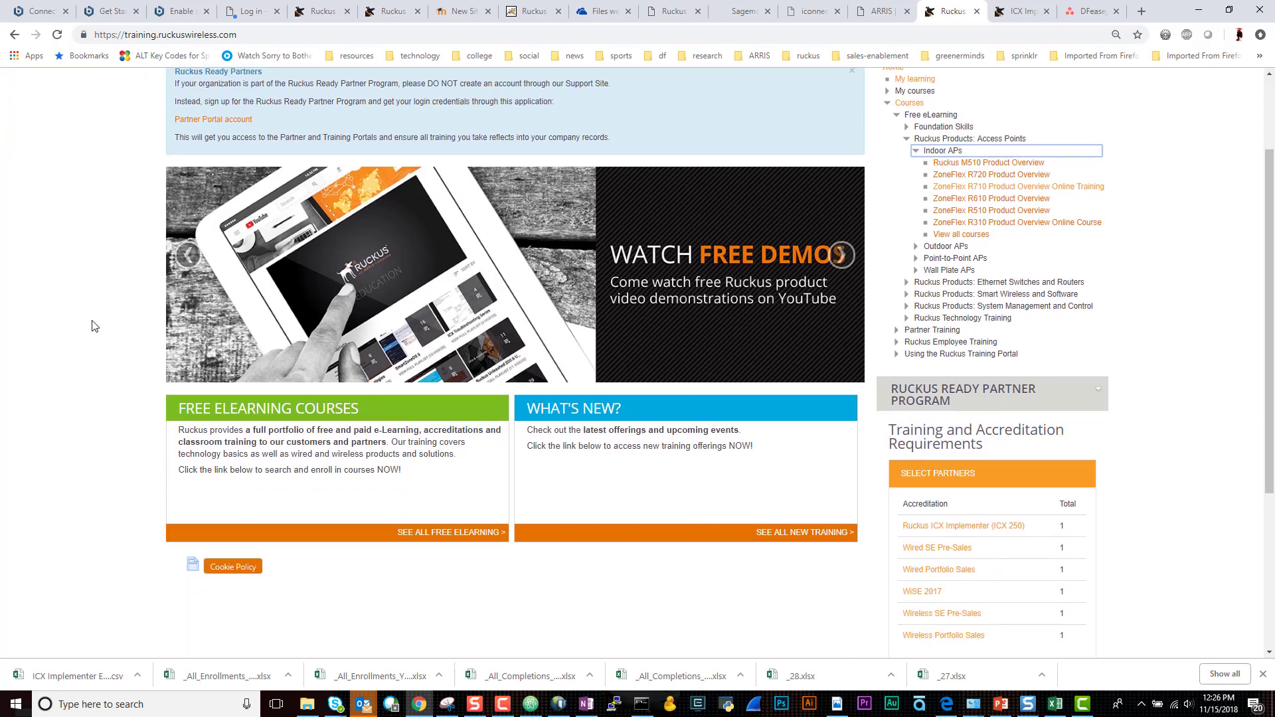
pyautogui.scroll(3, 93, 326)
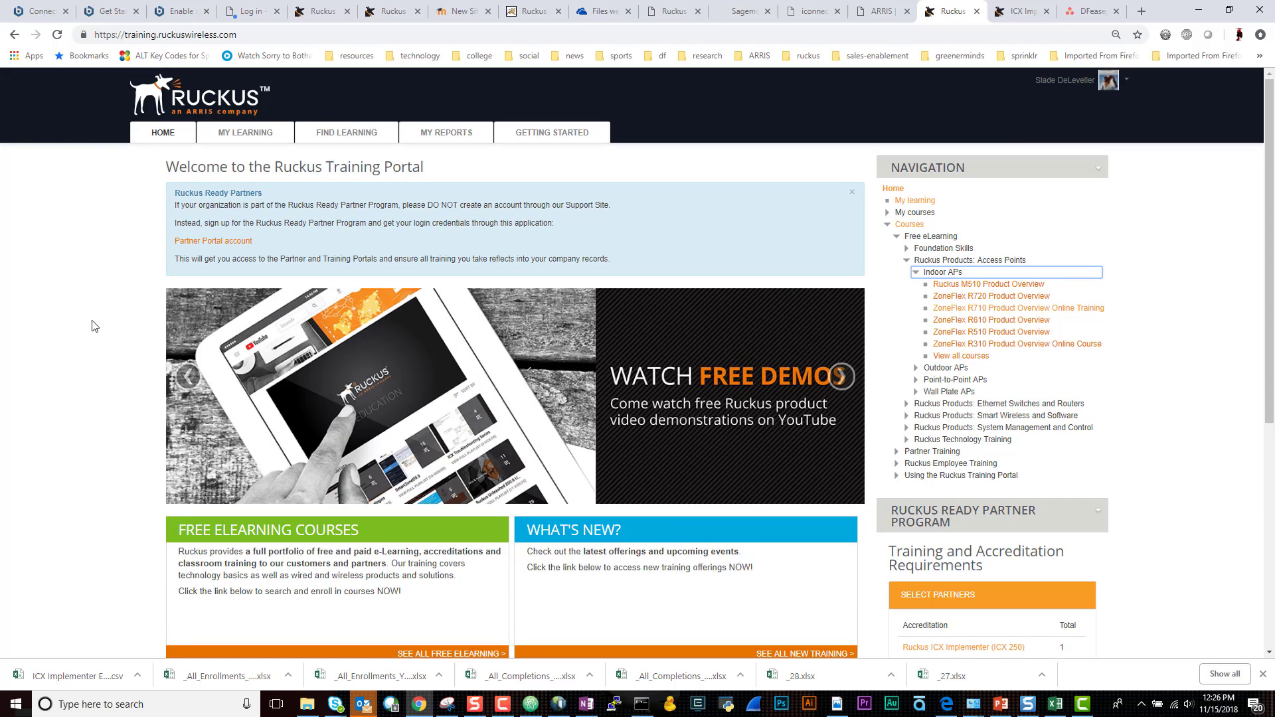
# Switch to the GETTING STARTED tab to view the Getting Started with the Ruckus Training Portal guide.
pyautogui.click(573, 136)
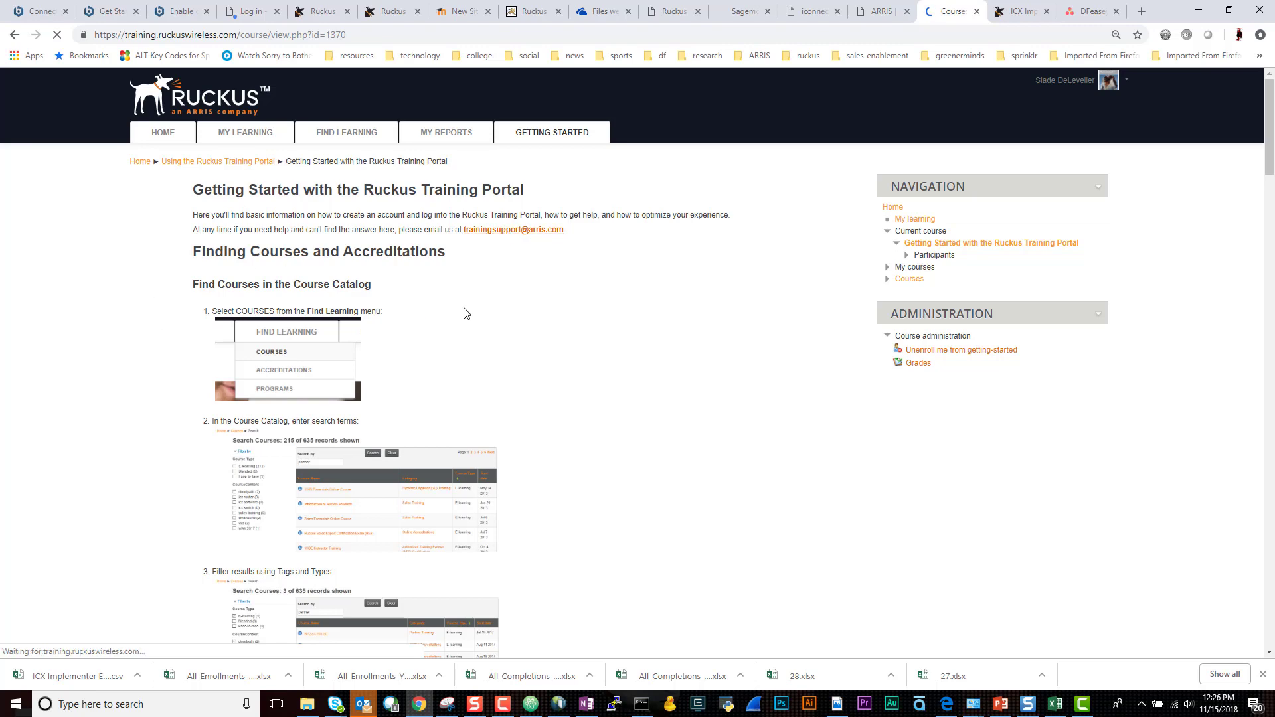
pyautogui.scroll(-3, 472, 368)
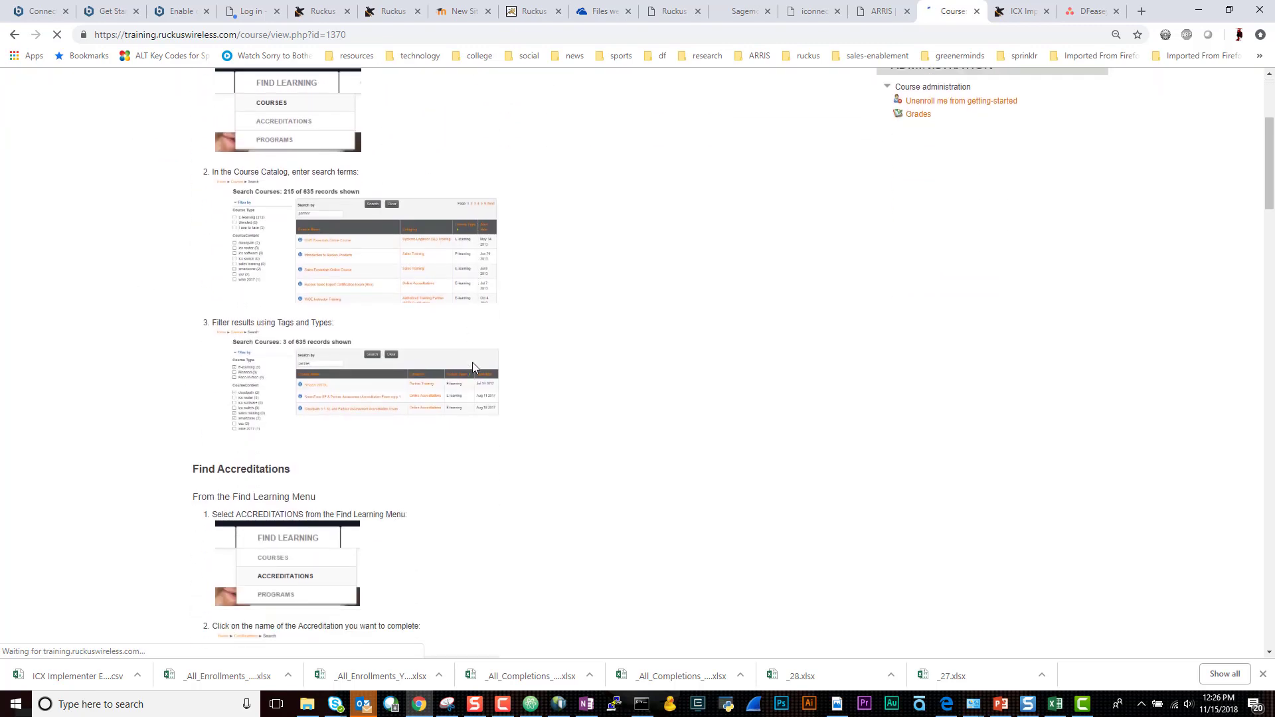
pyautogui.scroll(-2, 472, 368)
pyautogui.scroll(-1, 473, 368)
pyautogui.scroll(-3, 472, 367)
pyautogui.scroll(-3, 472, 368)
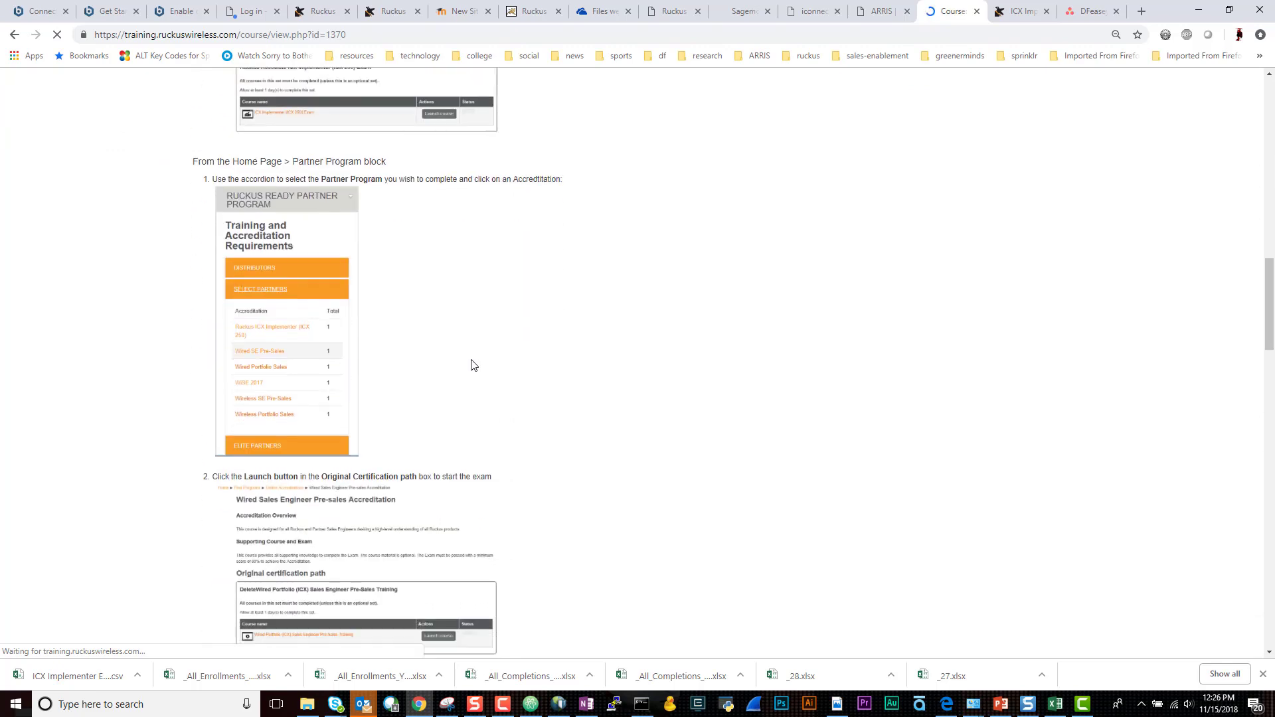
pyautogui.scroll(-3, 472, 368)
pyautogui.scroll(-3, 473, 365)
pyautogui.scroll(-4, 472, 364)
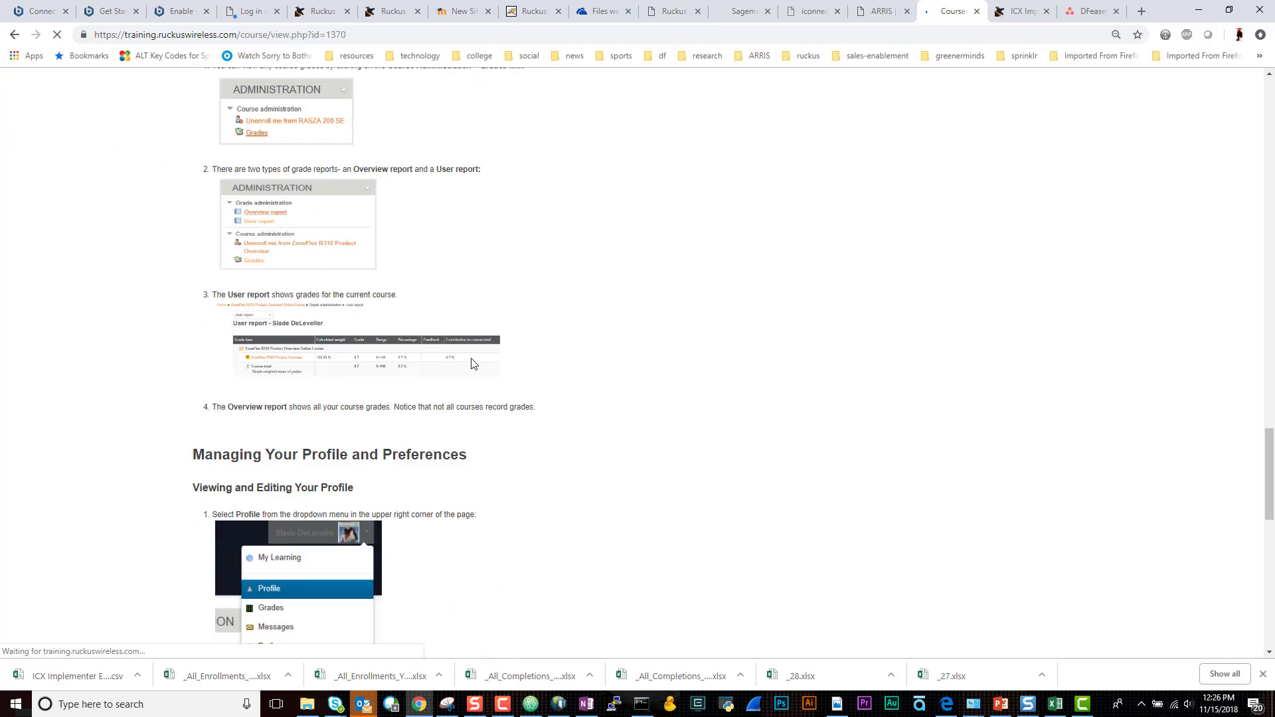
pyautogui.scroll(1, 473, 365)
pyautogui.scroll(2, 472, 364)
pyautogui.scroll(2, 472, 359)
pyautogui.scroll(-3, 472, 359)
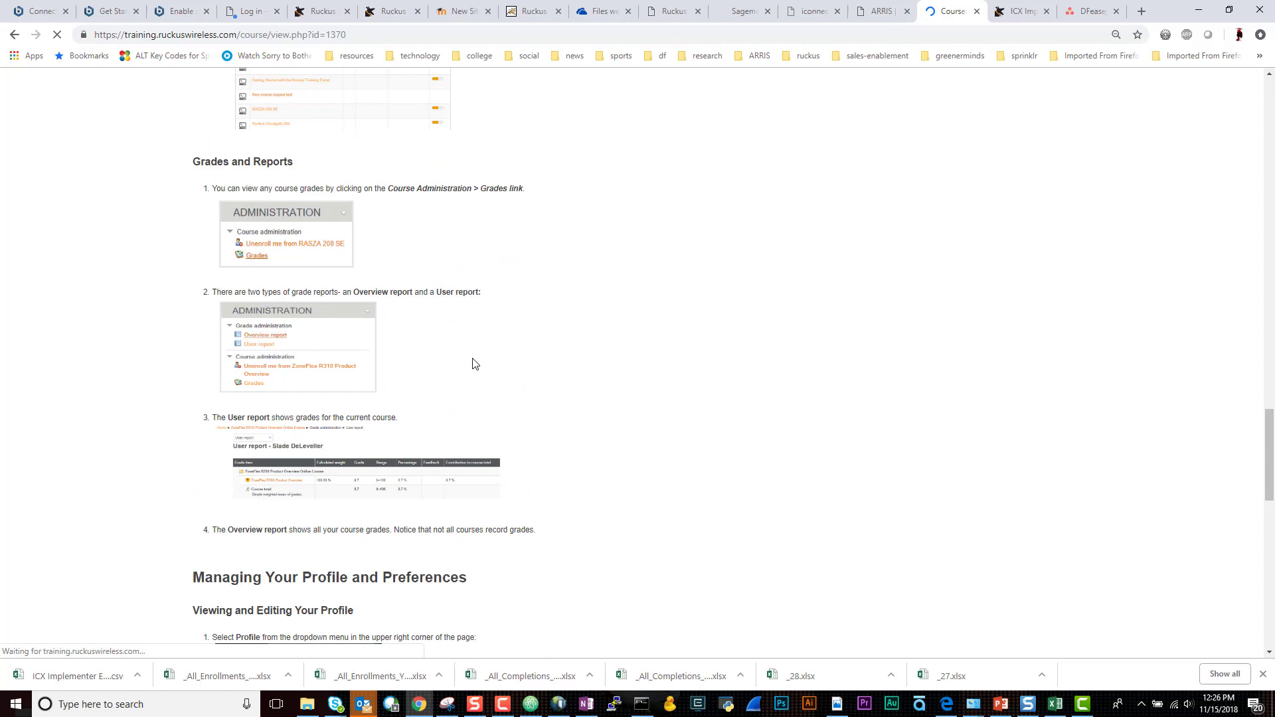
pyautogui.scroll(-4, 473, 365)
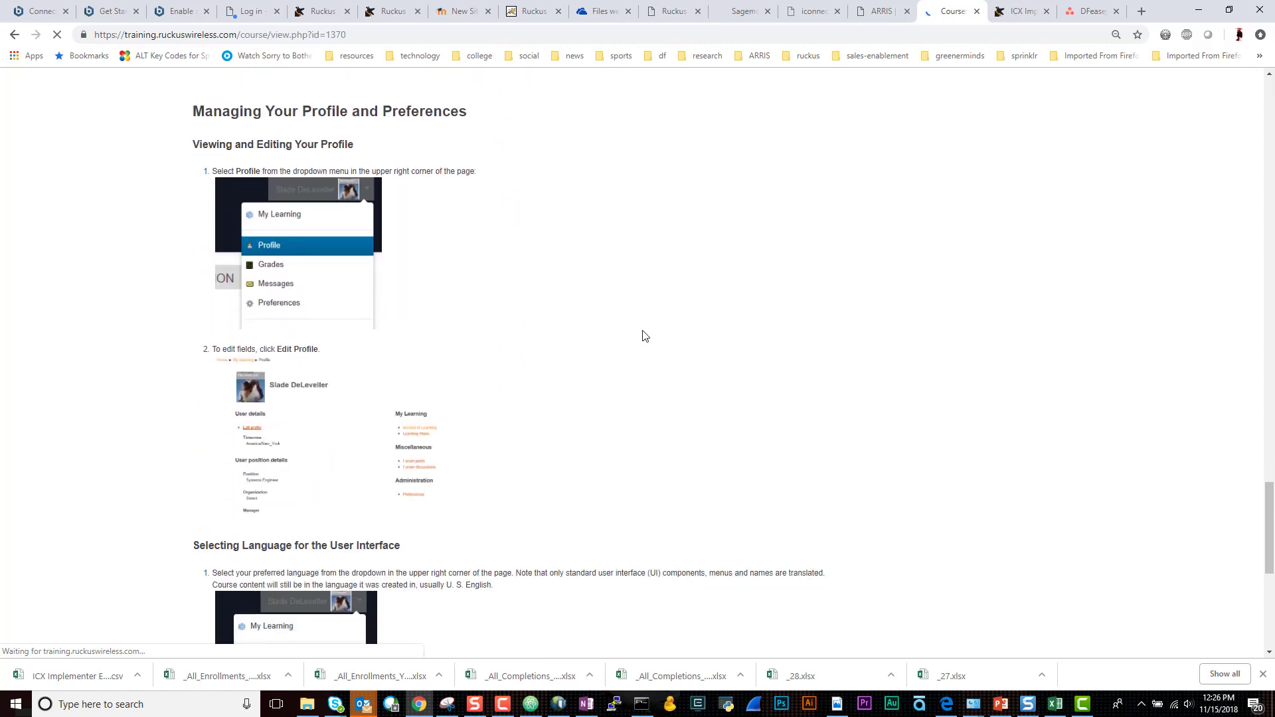
pyautogui.scroll(-2, 617, 301)
pyautogui.scroll(-1, 616, 301)
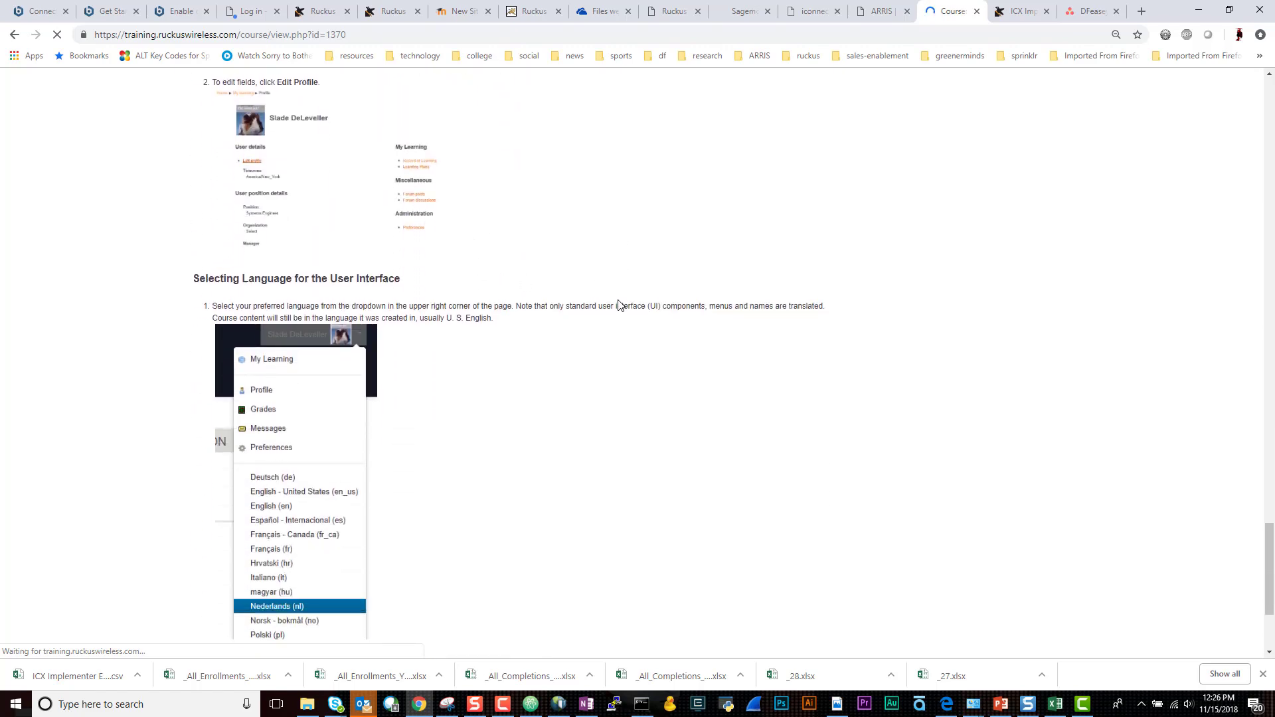
pyautogui.scroll(-2, 617, 301)
pyautogui.scroll(6, 619, 304)
pyautogui.scroll(5, 619, 304)
pyautogui.scroll(5, 618, 304)
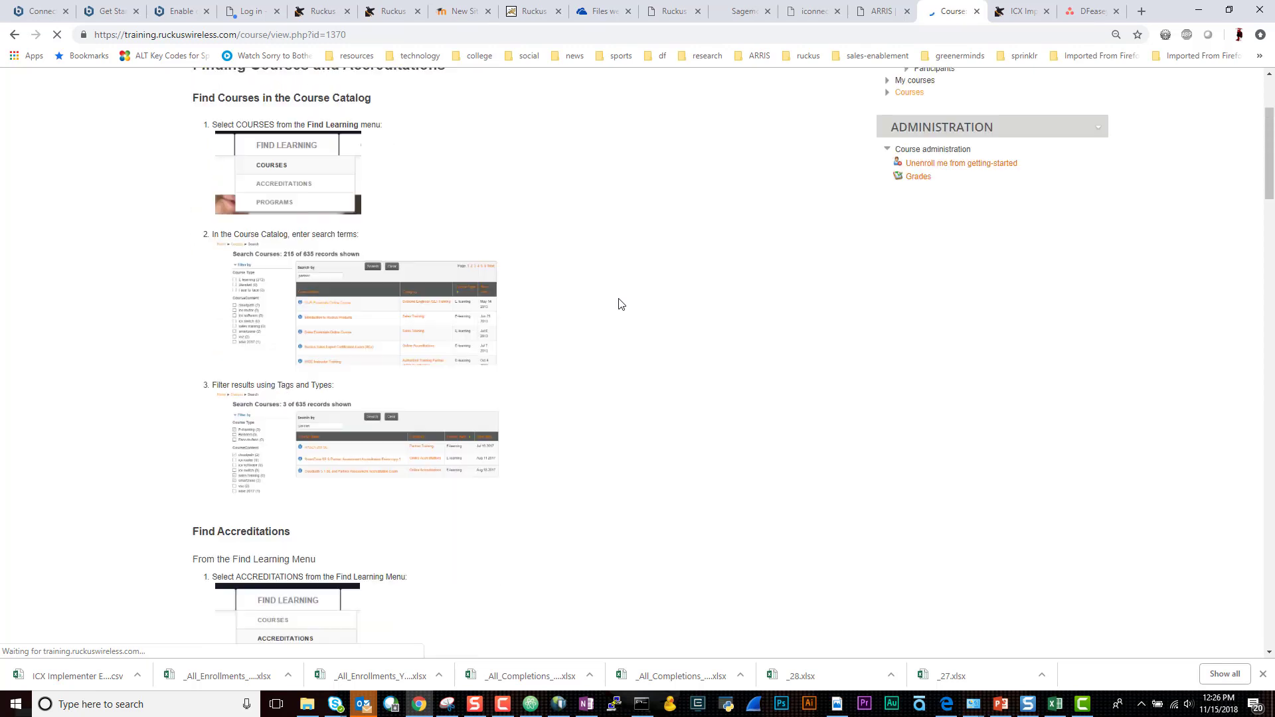
pyautogui.scroll(5, 619, 304)
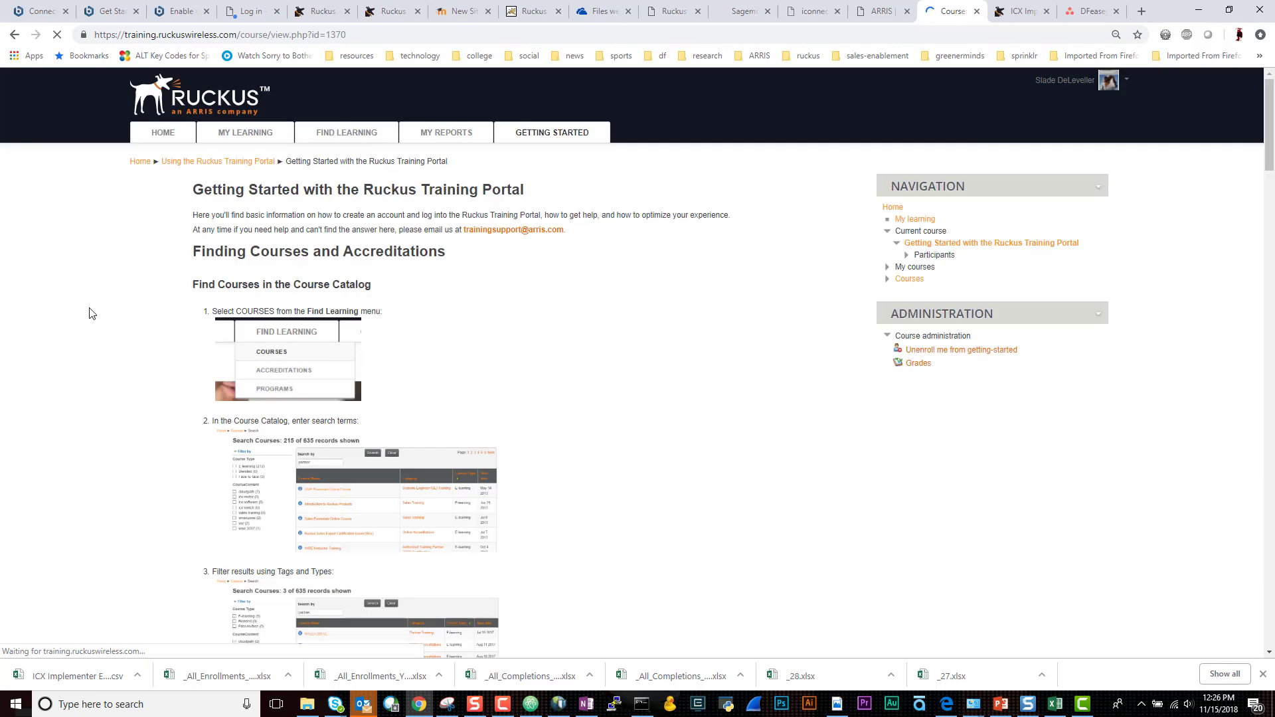